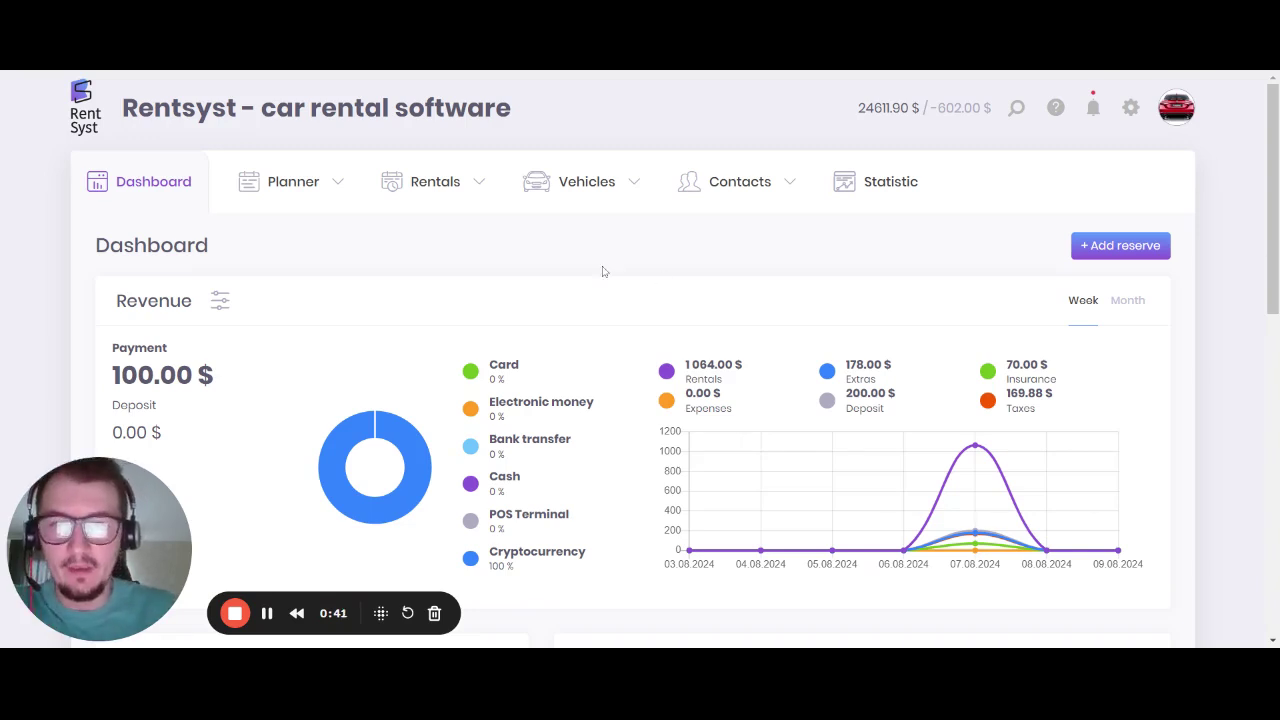
Open the Locations & Delivery settings and view the whole working area on the Cyprus map.
{"action": "left_click", "coordinate": [1130, 110]}
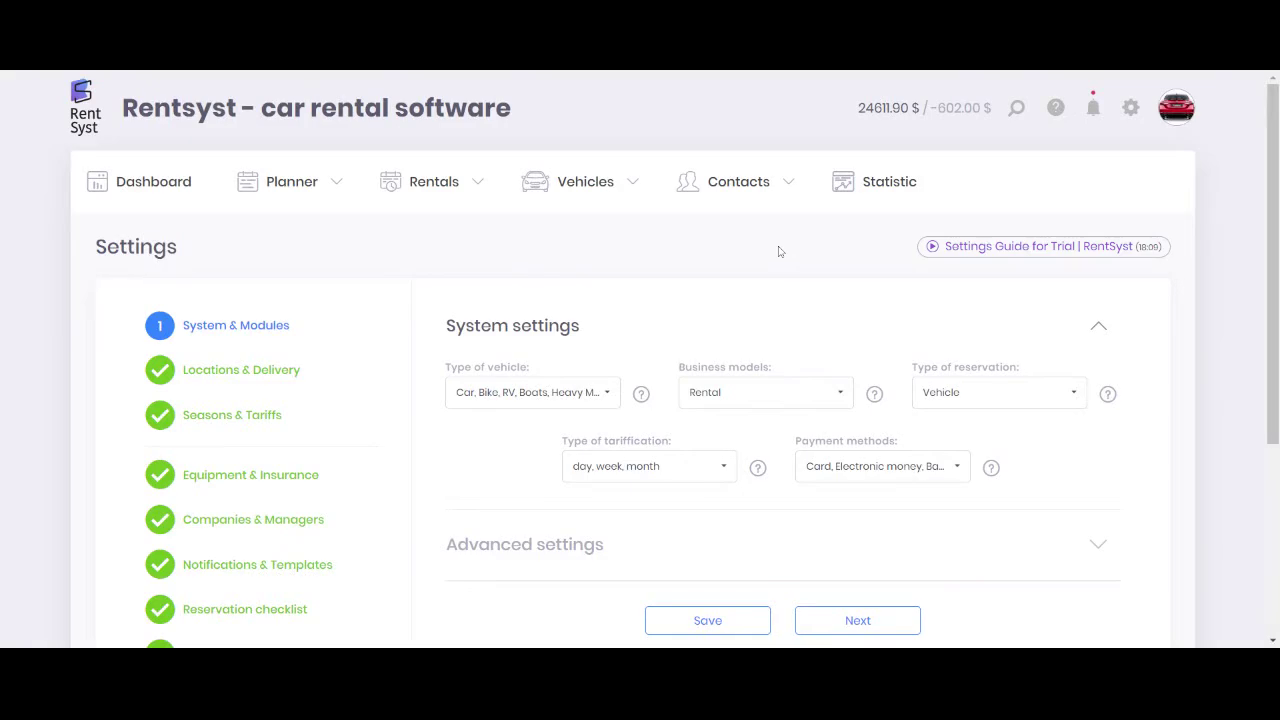
{"action": "left_click", "coordinate": [252, 370]}
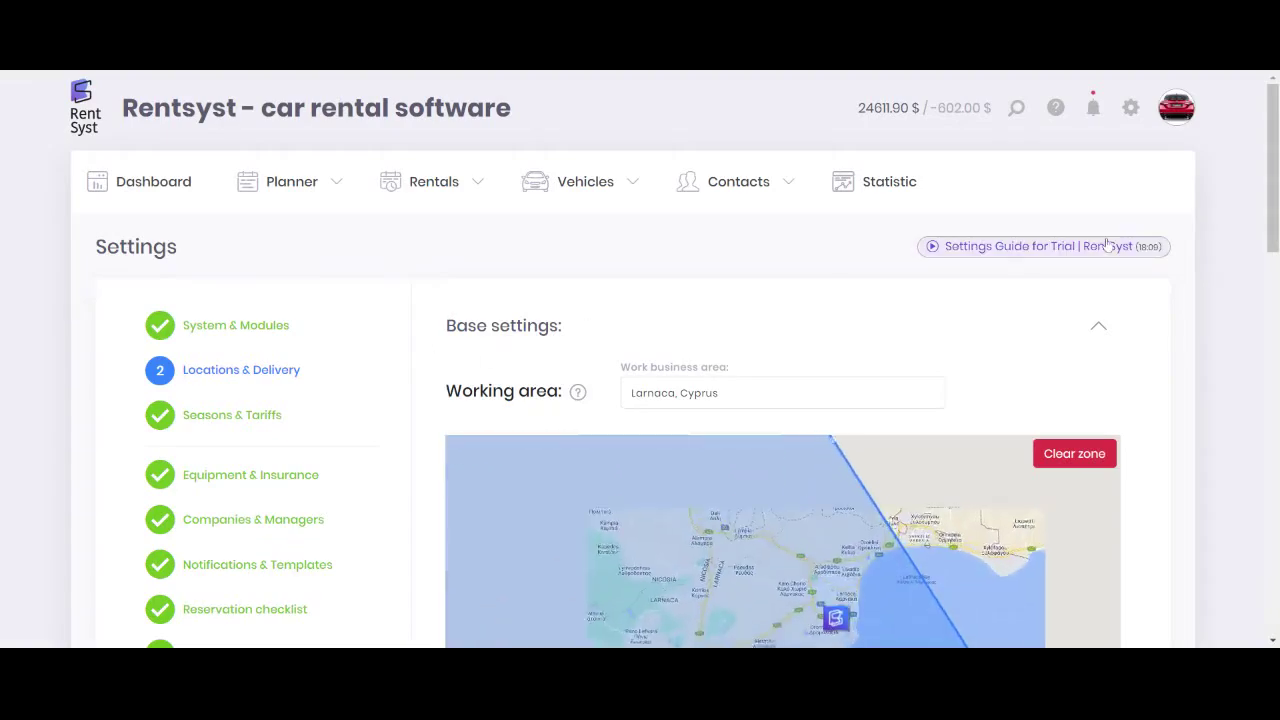
{"action": "scroll", "coordinate": [1090, 430], "scroll_direction": "down", "scroll_amount": 3}
{"action": "left_click", "coordinate": [1095, 409]}
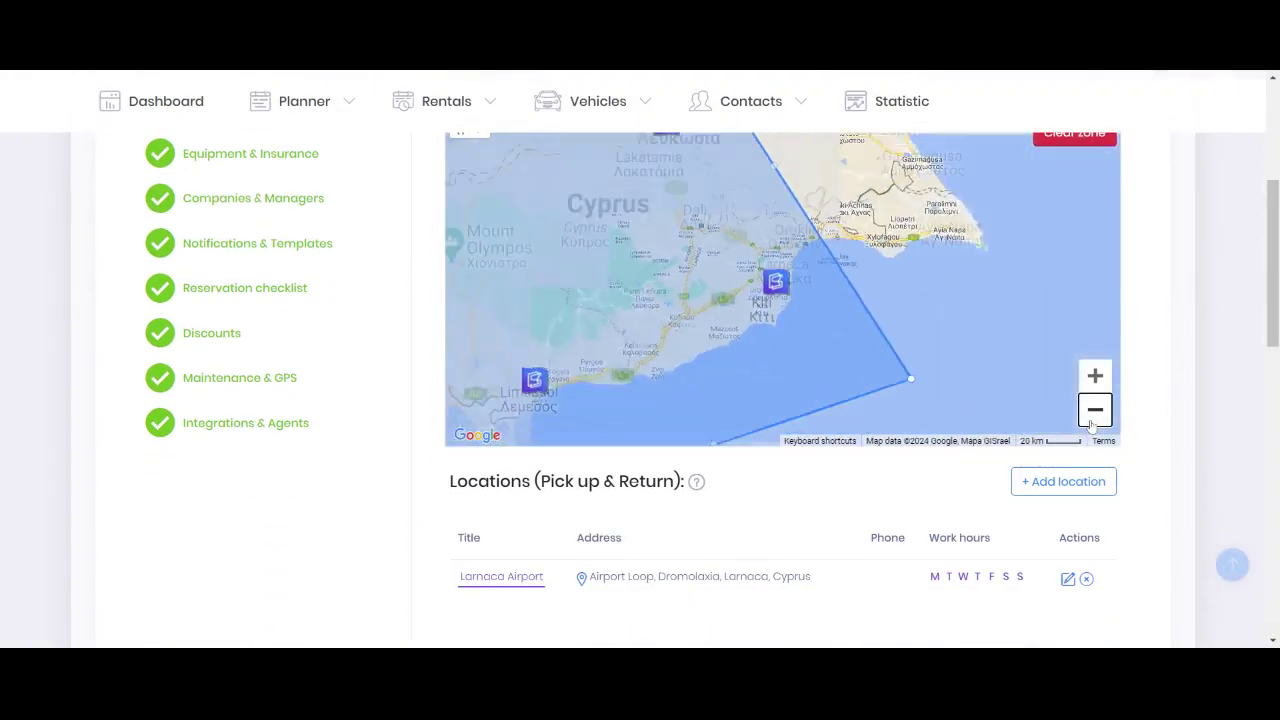
{"action": "left_click", "coordinate": [1095, 409]}
{"action": "scroll", "coordinate": [1095, 430], "scroll_direction": "up", "scroll_amount": 1}
{"action": "left_click_drag", "start_coordinate": [993, 383], "coordinate": [1008, 388]}
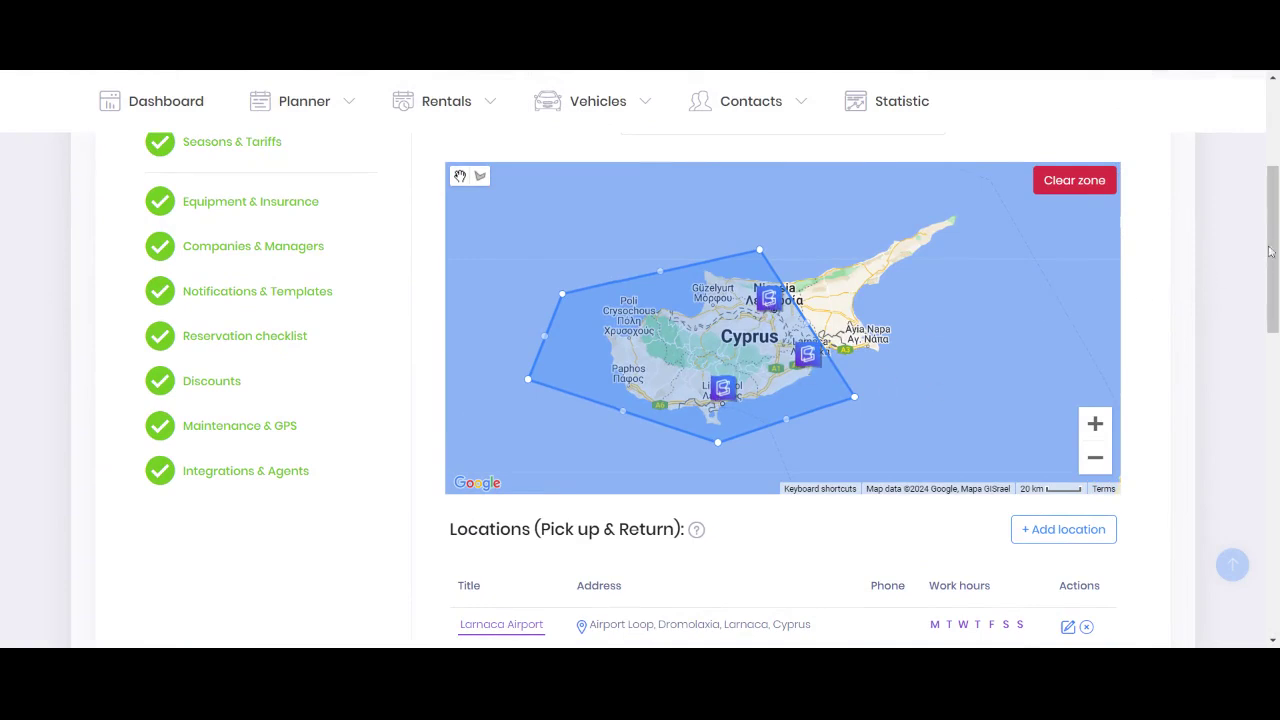
Review the list of pick-up and return locations below the working area map.
{"action": "scroll", "coordinate": [1272, 252], "scroll_direction": "down", "scroll_amount": 1}
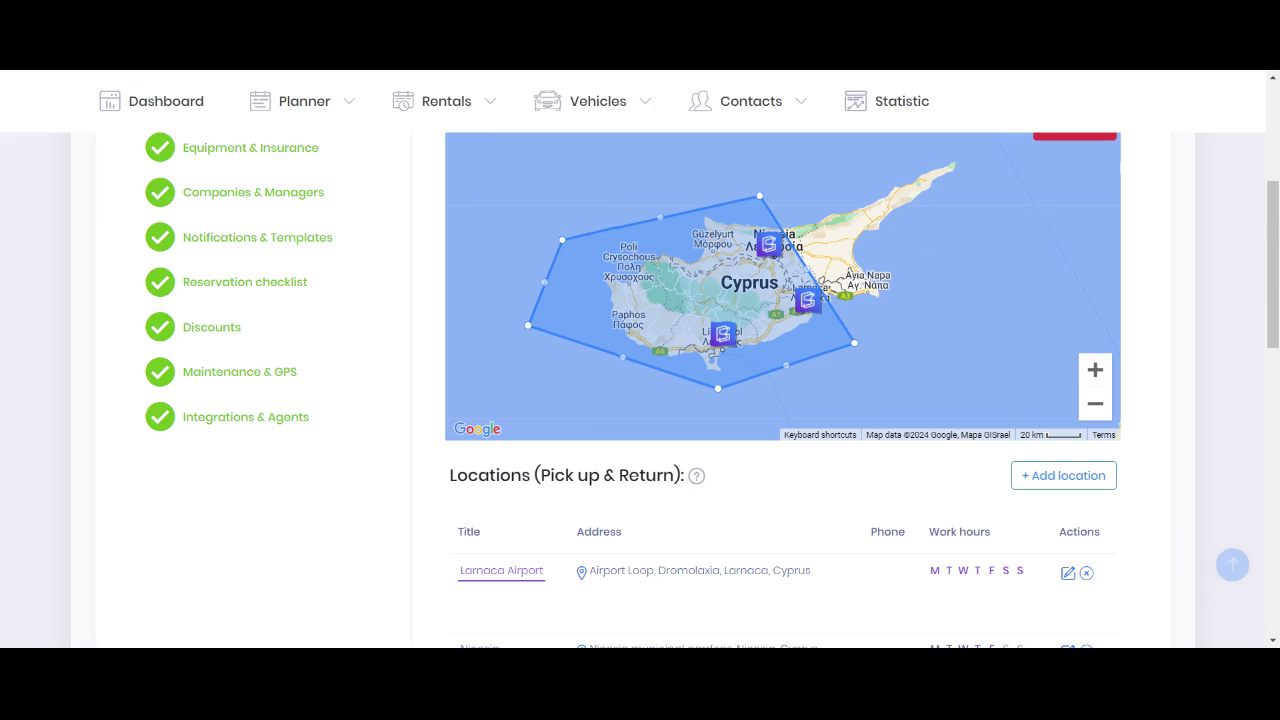
{"action": "scroll", "coordinate": [1274, 240], "scroll_direction": "down", "scroll_amount": 5}
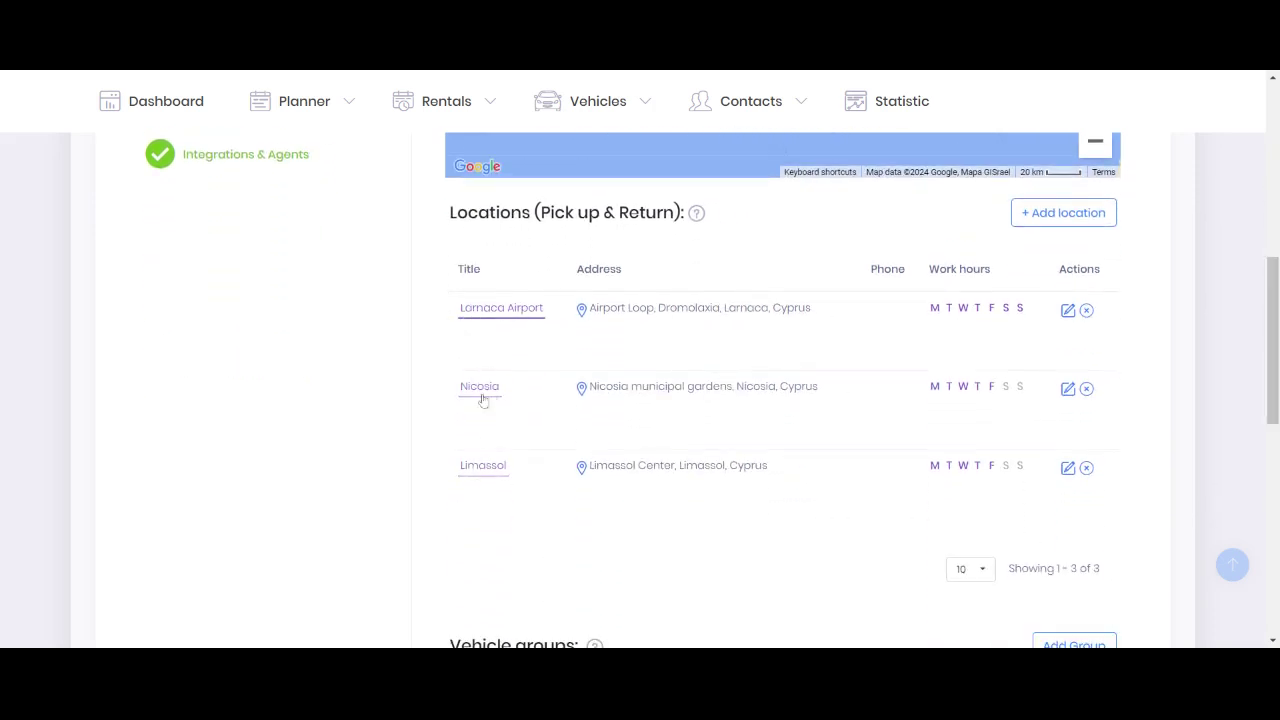
{"action": "scroll", "coordinate": [398, 513], "scroll_direction": "up", "scroll_amount": 5}
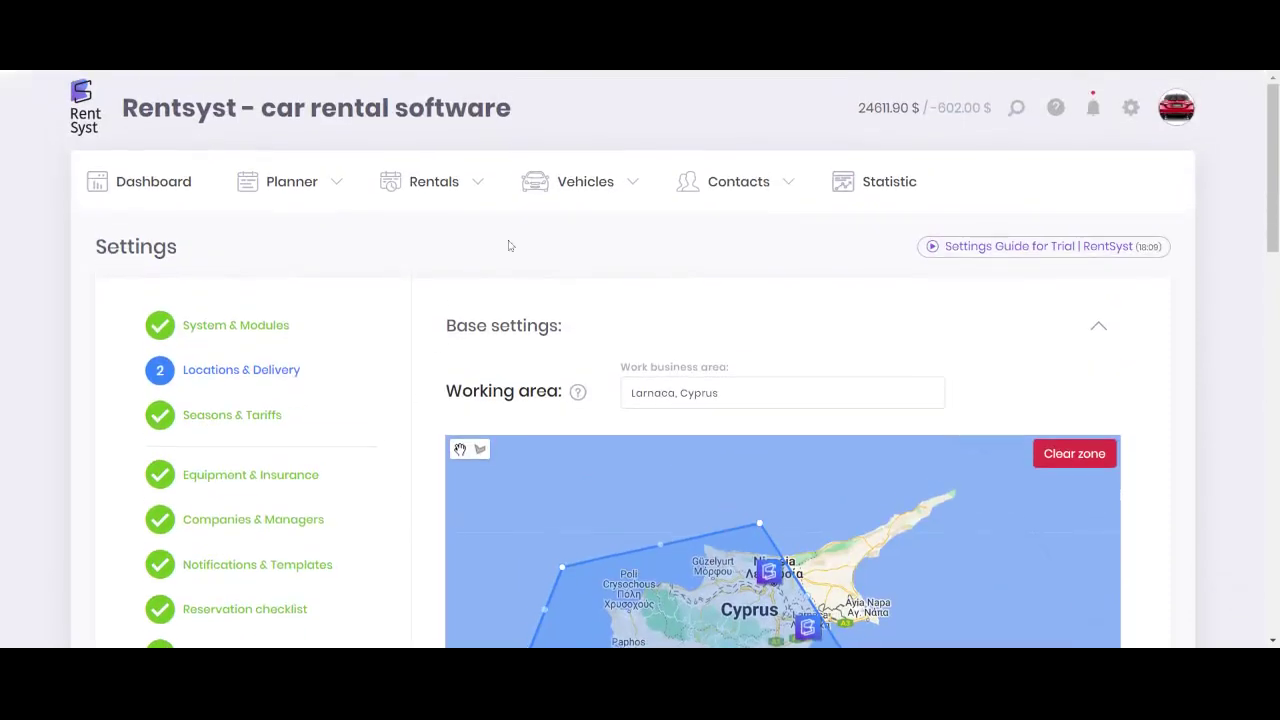
Open the vehicle list and examine which base locations are assigned to the vehicles, including the Nissan Qashqai.
{"action": "mouse_move", "coordinate": [580, 182]}
{"action": "left_click", "coordinate": [547, 245]}
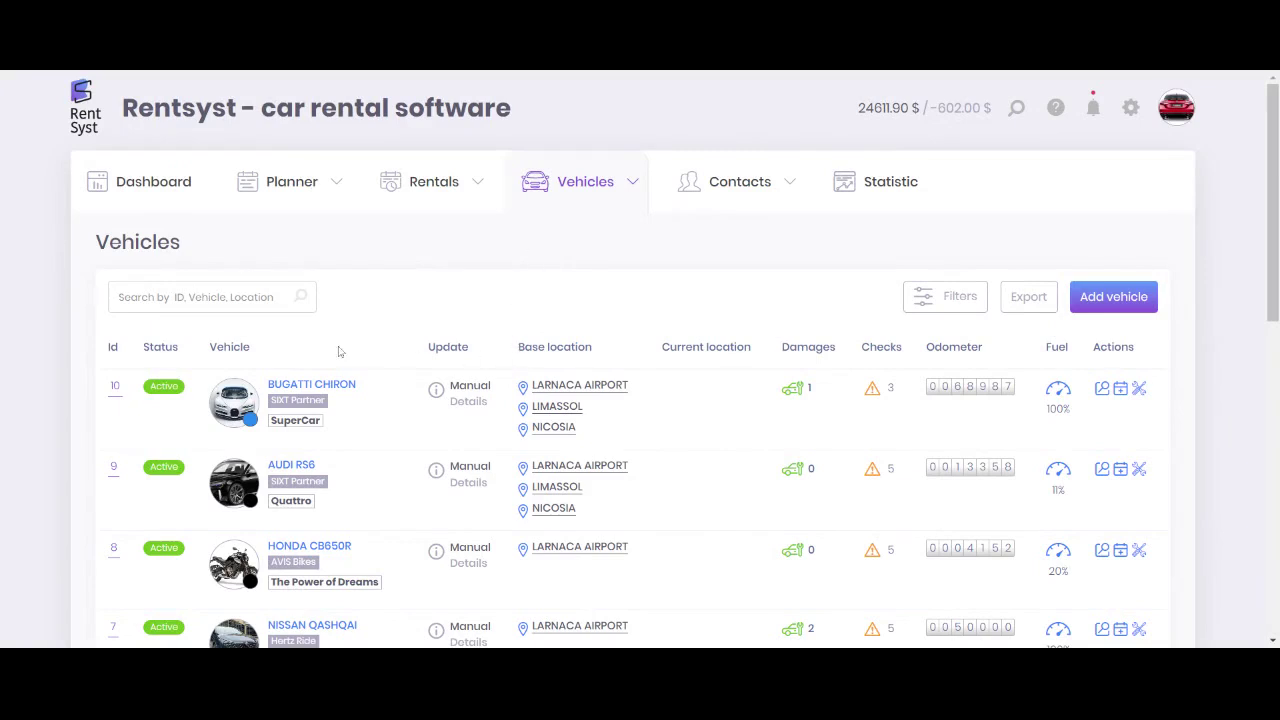
{"action": "left_click_drag", "start_coordinate": [514, 354], "coordinate": [621, 342]}
{"action": "left_click", "coordinate": [645, 292]}
{"action": "scroll", "coordinate": [631, 289], "scroll_direction": "down", "scroll_amount": 3}
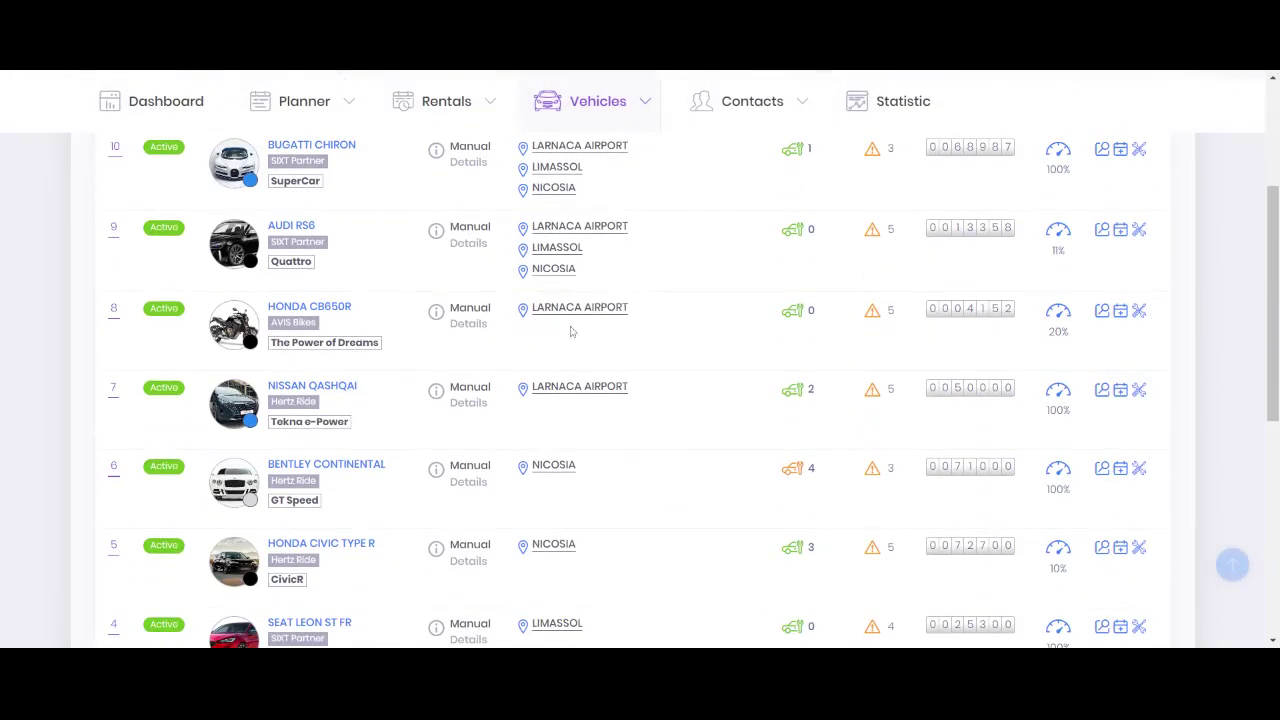
{"action": "left_click_drag", "start_coordinate": [367, 387], "coordinate": [268, 390]}
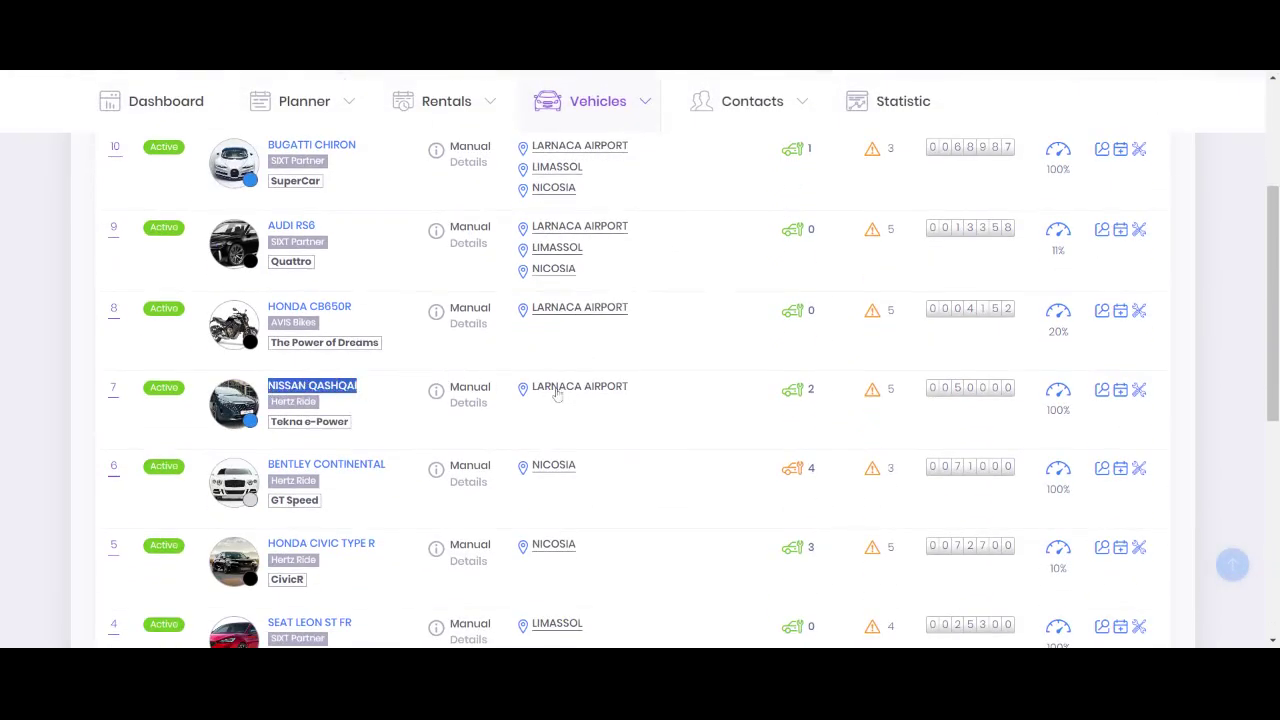
{"action": "scroll", "coordinate": [565, 303], "scroll_direction": "up", "scroll_amount": 2}
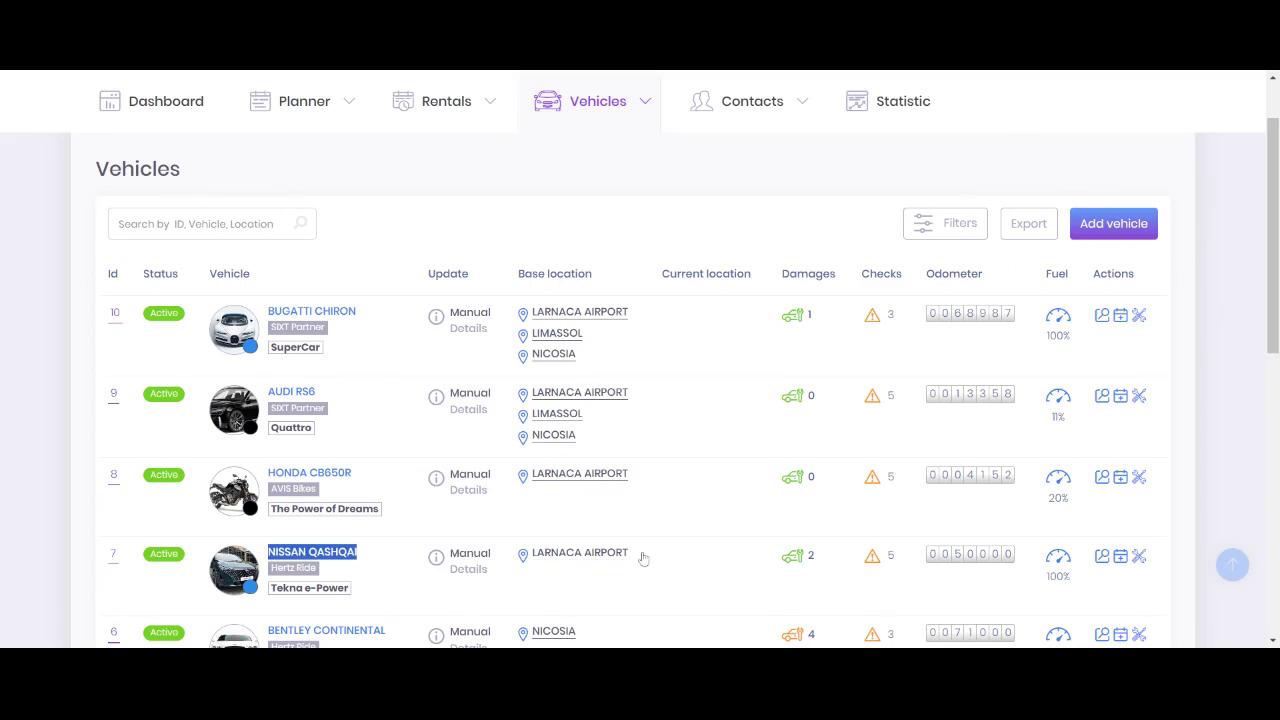
Open the Nissan Qashqai's vehicle record and bring up its Location and delivery settings.
{"action": "left_click", "coordinate": [385, 553]}
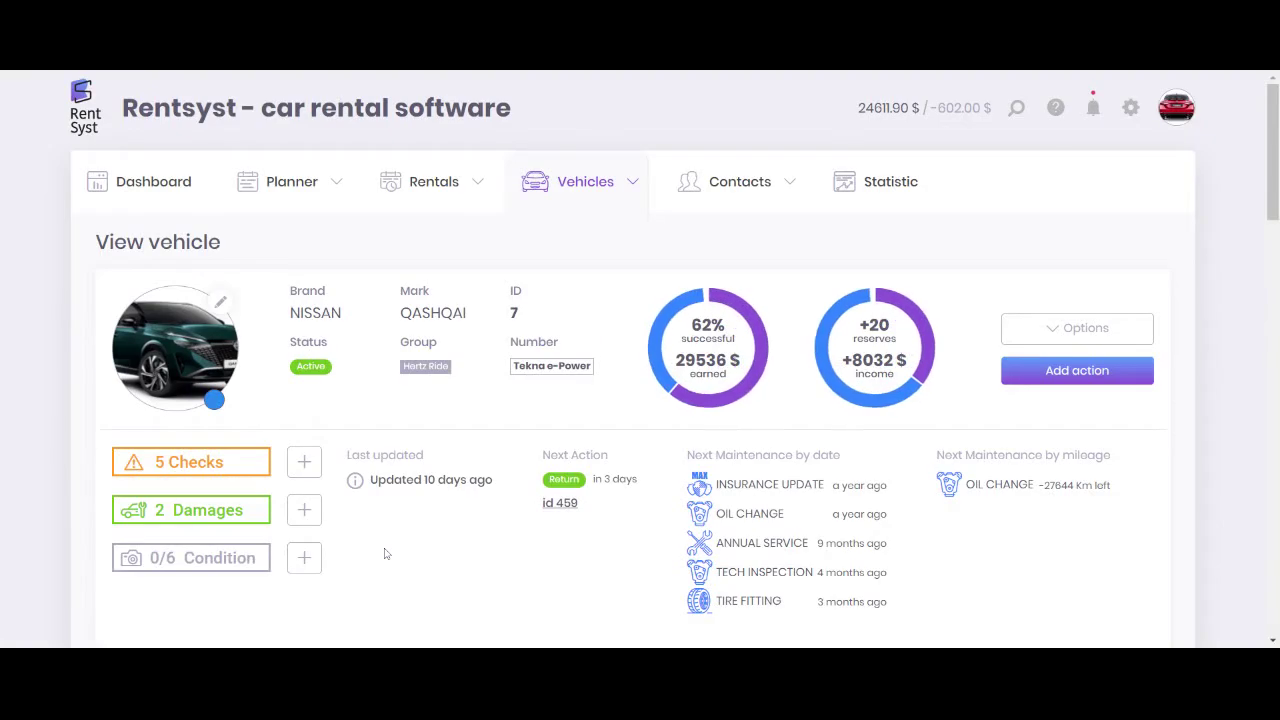
{"action": "scroll", "coordinate": [414, 489], "scroll_direction": "down", "scroll_amount": 1}
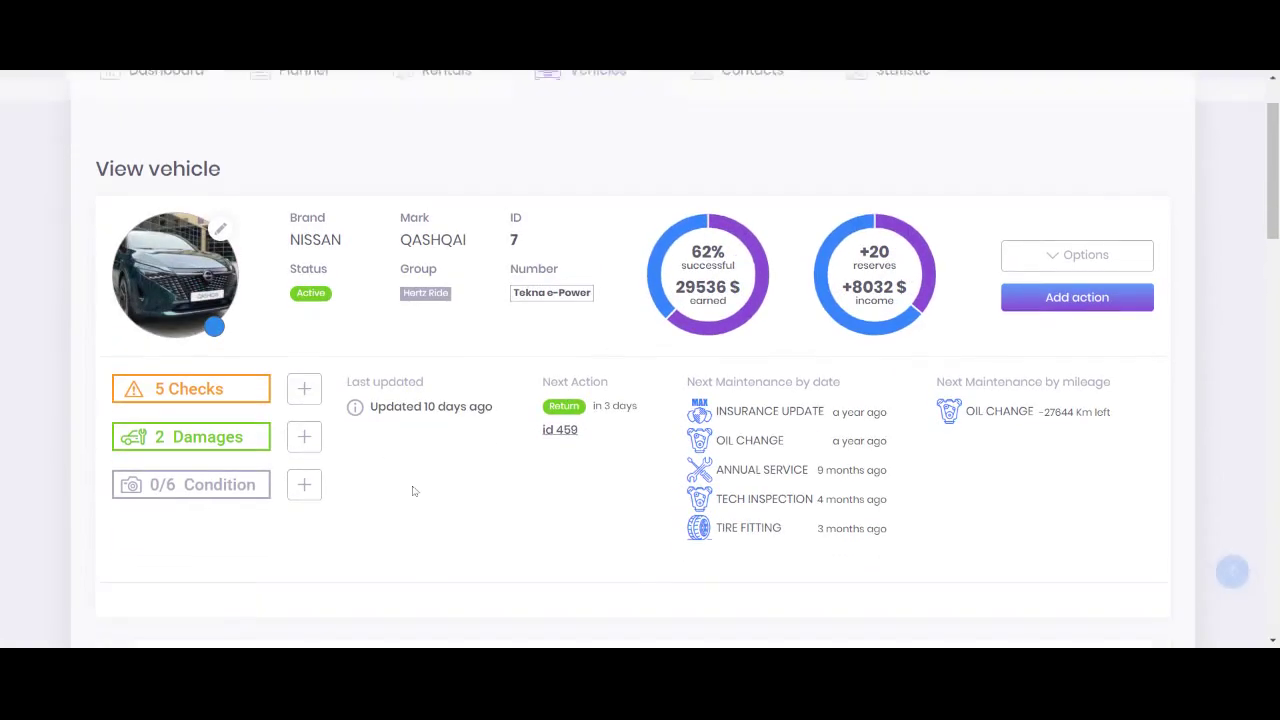
{"action": "scroll", "coordinate": [426, 447], "scroll_direction": "down", "scroll_amount": 3}
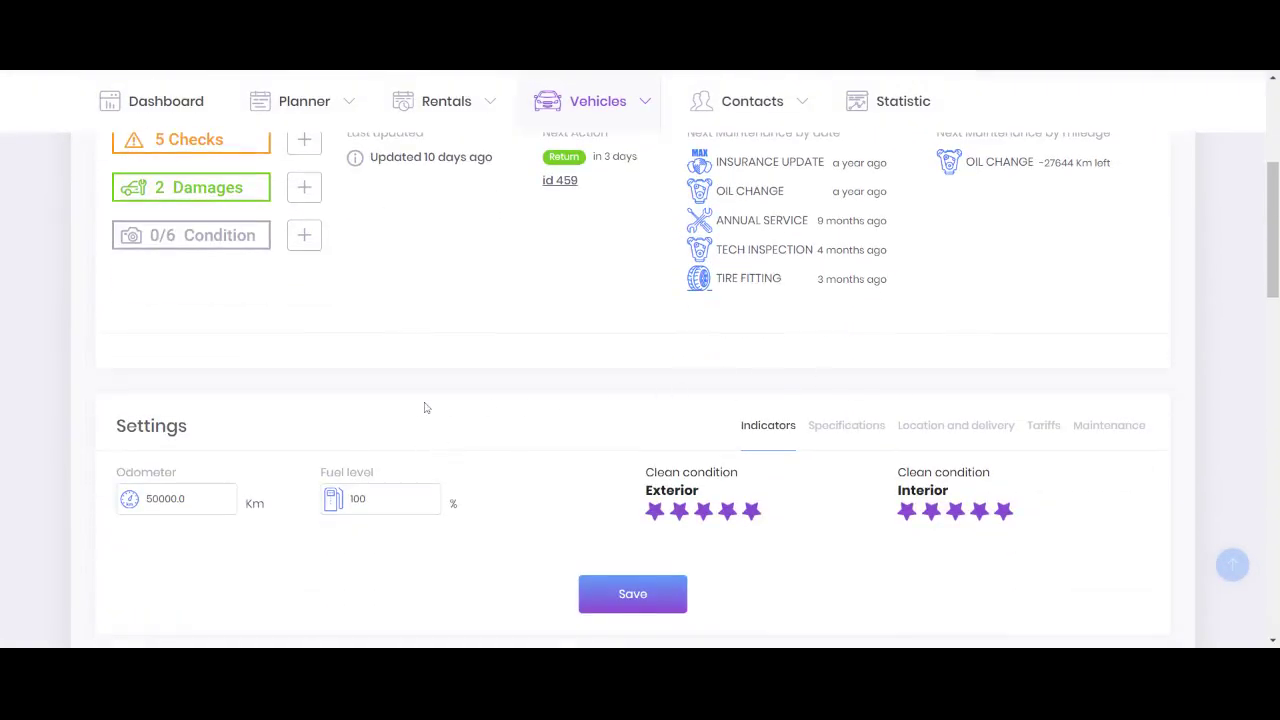
{"action": "left_click_drag", "start_coordinate": [116, 426], "coordinate": [242, 440]}
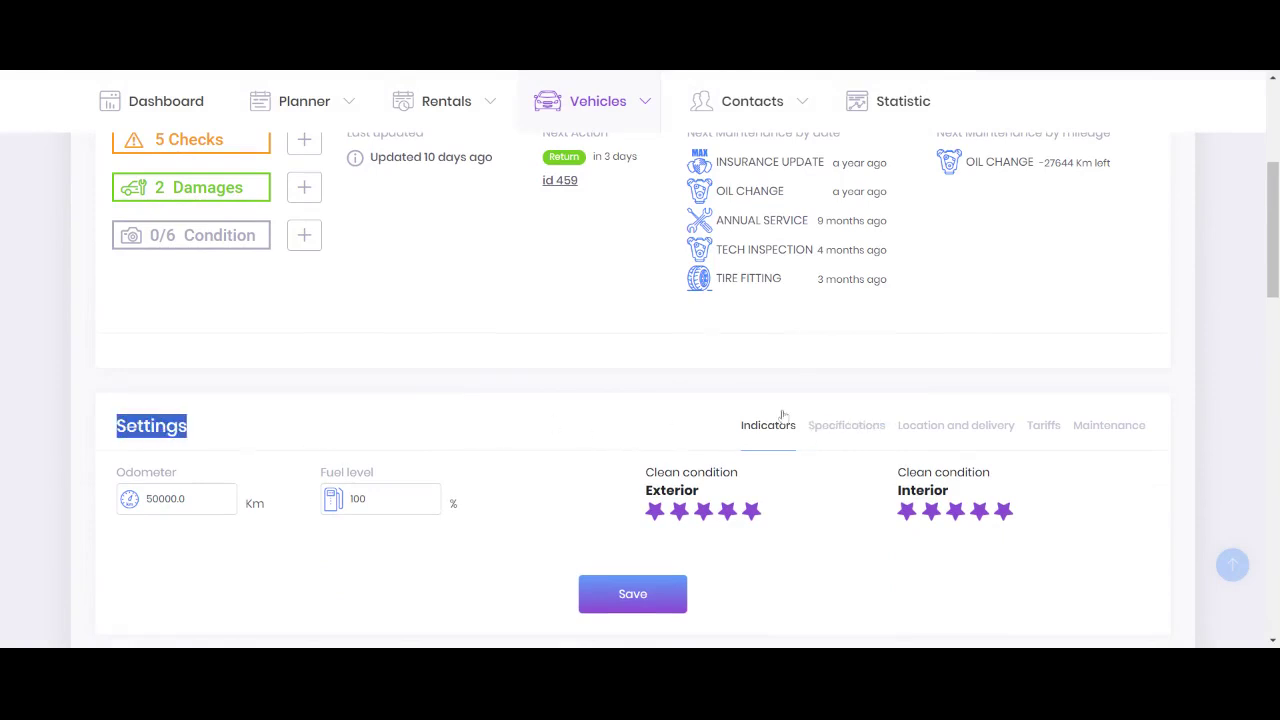
{"action": "left_click", "coordinate": [935, 430]}
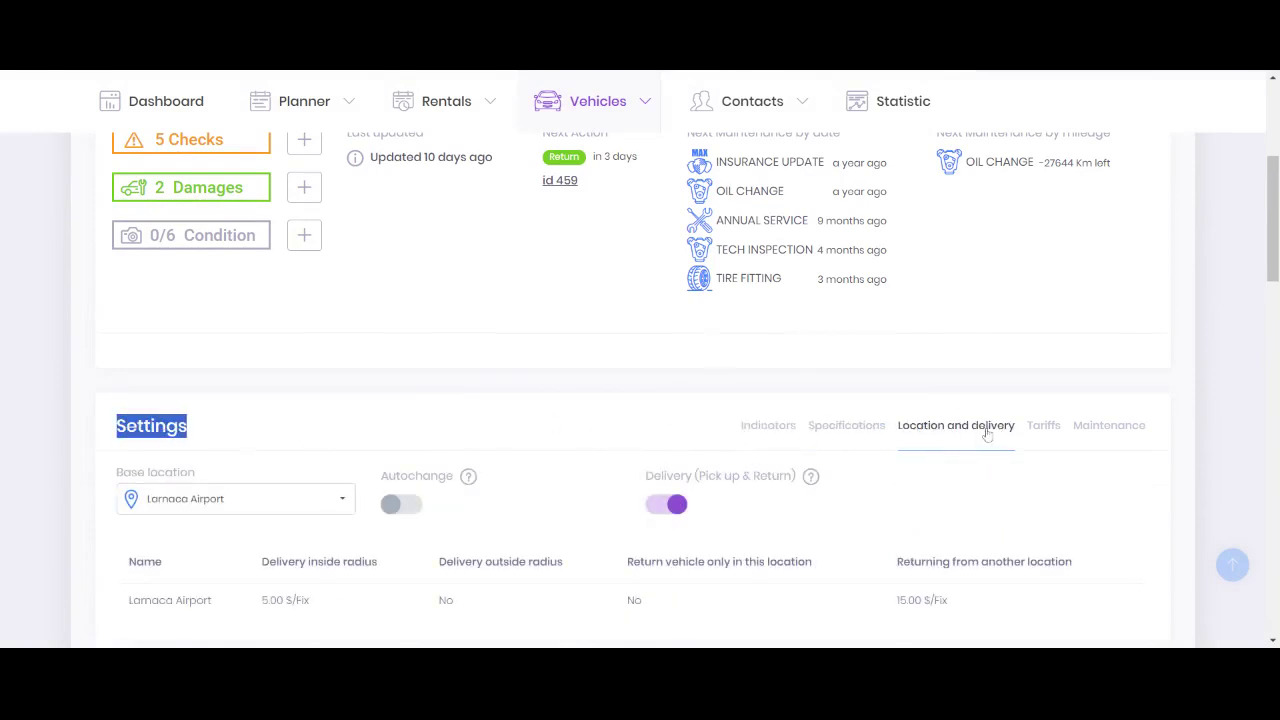
{"action": "scroll", "coordinate": [991, 427], "scroll_direction": "down", "scroll_amount": 2}
{"action": "left_click_drag", "start_coordinate": [117, 306], "coordinate": [222, 306]}
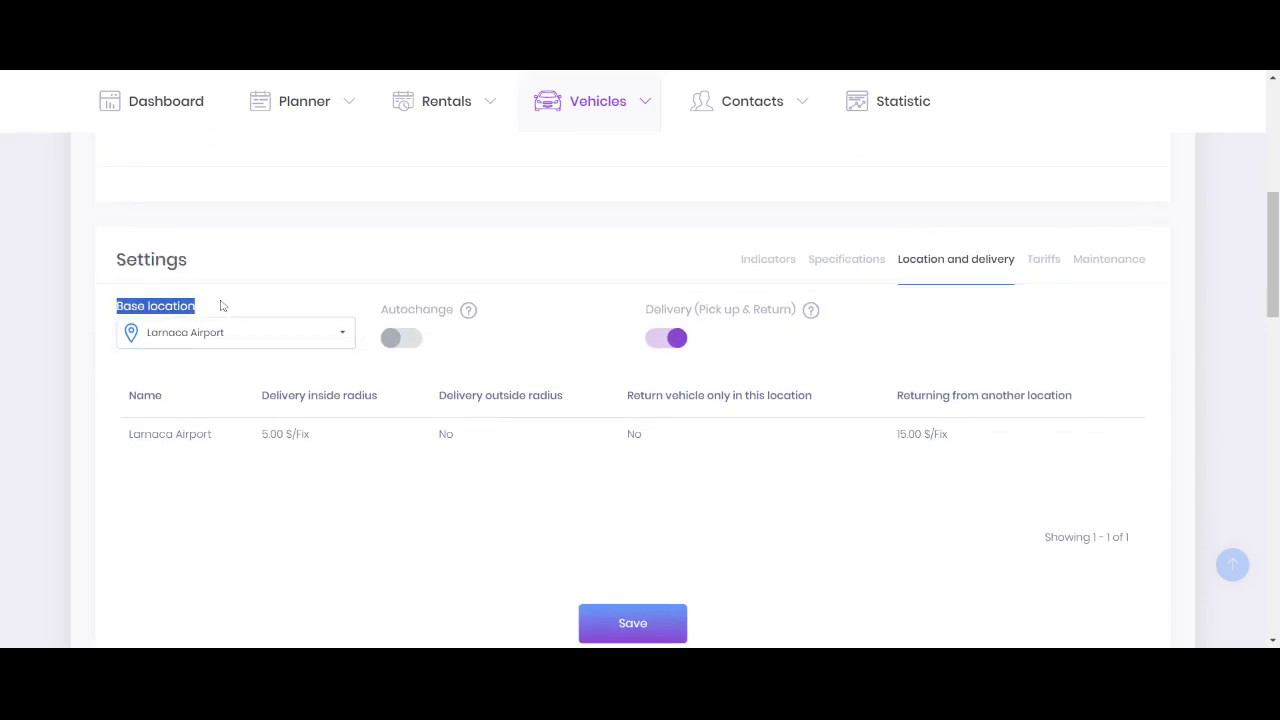
Select all base locations for the Nissan Qashqai, clear the selection, and choose only Limassol and Nicosia.
{"action": "left_click", "coordinate": [338, 334]}
{"action": "left_click", "coordinate": [180, 373]}
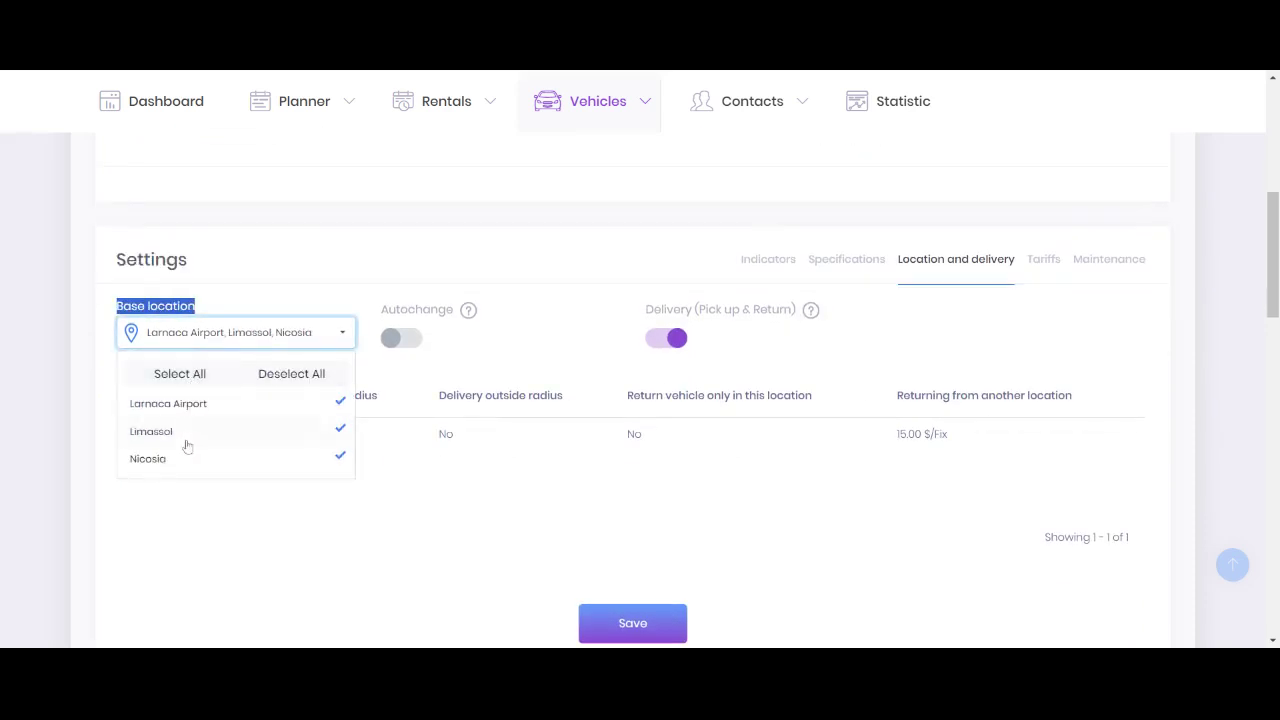
{"action": "left_click", "coordinate": [291, 373]}
{"action": "left_click", "coordinate": [267, 431]}
{"action": "left_click", "coordinate": [194, 458]}
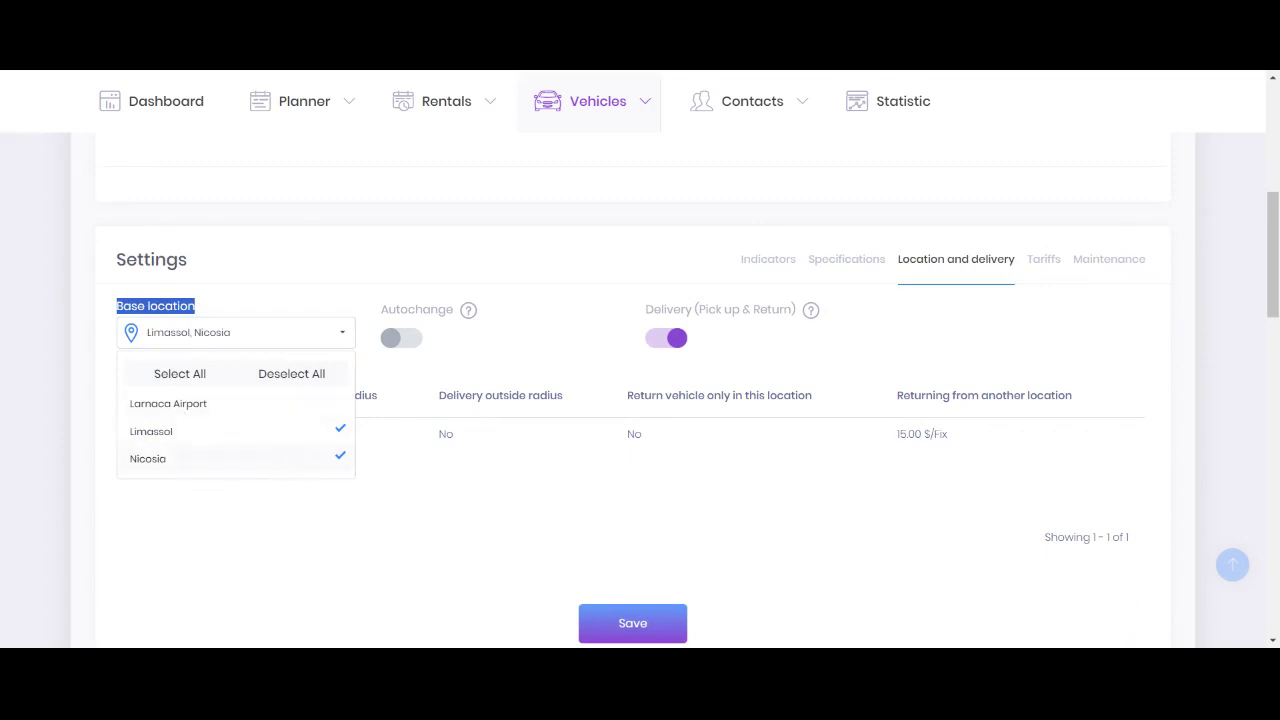
{"action": "left_click", "coordinate": [320, 546]}
Open the Nissan Qashqai's tariff settings and review the daily, weekly and monthly price fields.
{"action": "scroll", "coordinate": [543, 512], "scroll_direction": "up", "scroll_amount": 3}
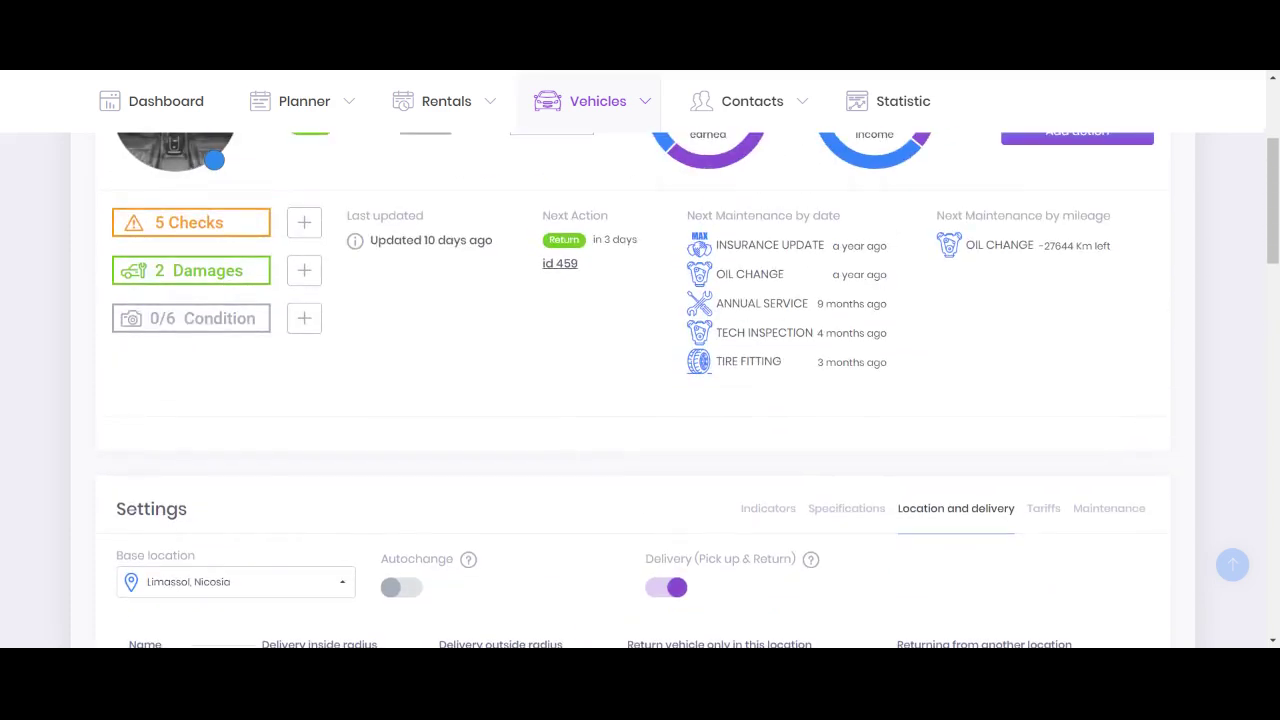
{"action": "scroll", "coordinate": [523, 500], "scroll_direction": "up", "scroll_amount": 3}
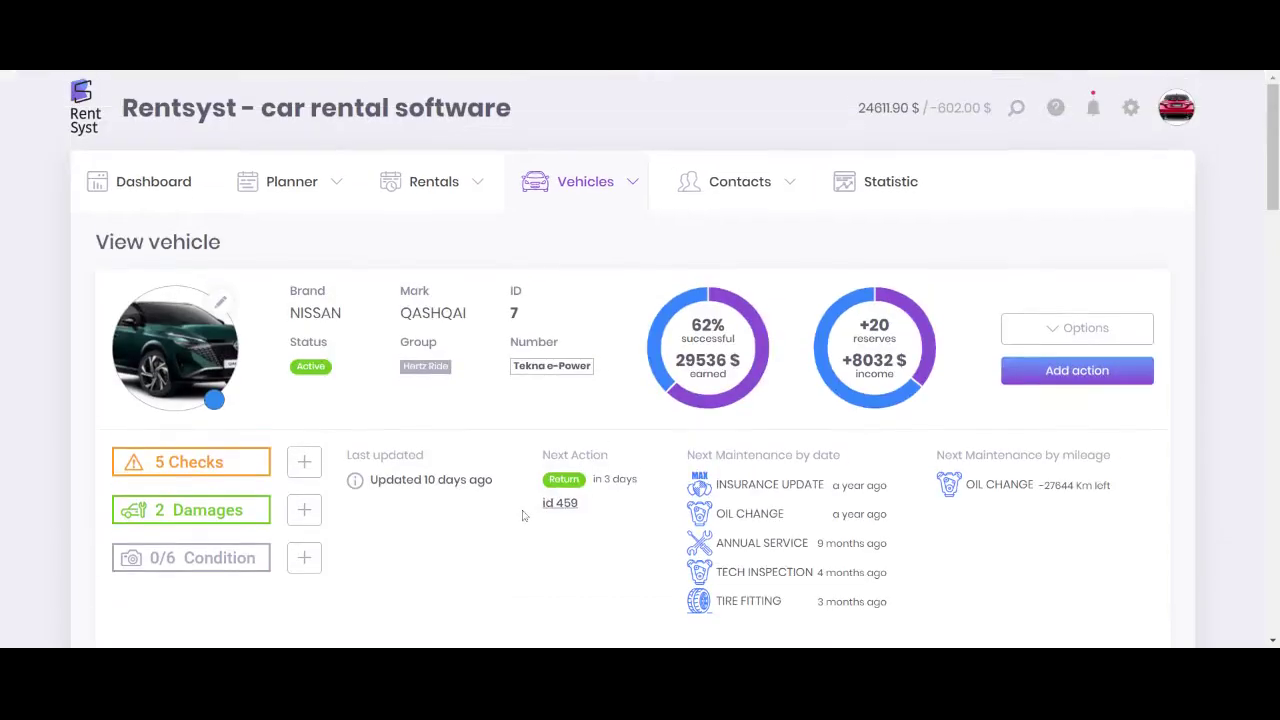
{"action": "scroll", "coordinate": [550, 490], "scroll_direction": "down", "scroll_amount": 2}
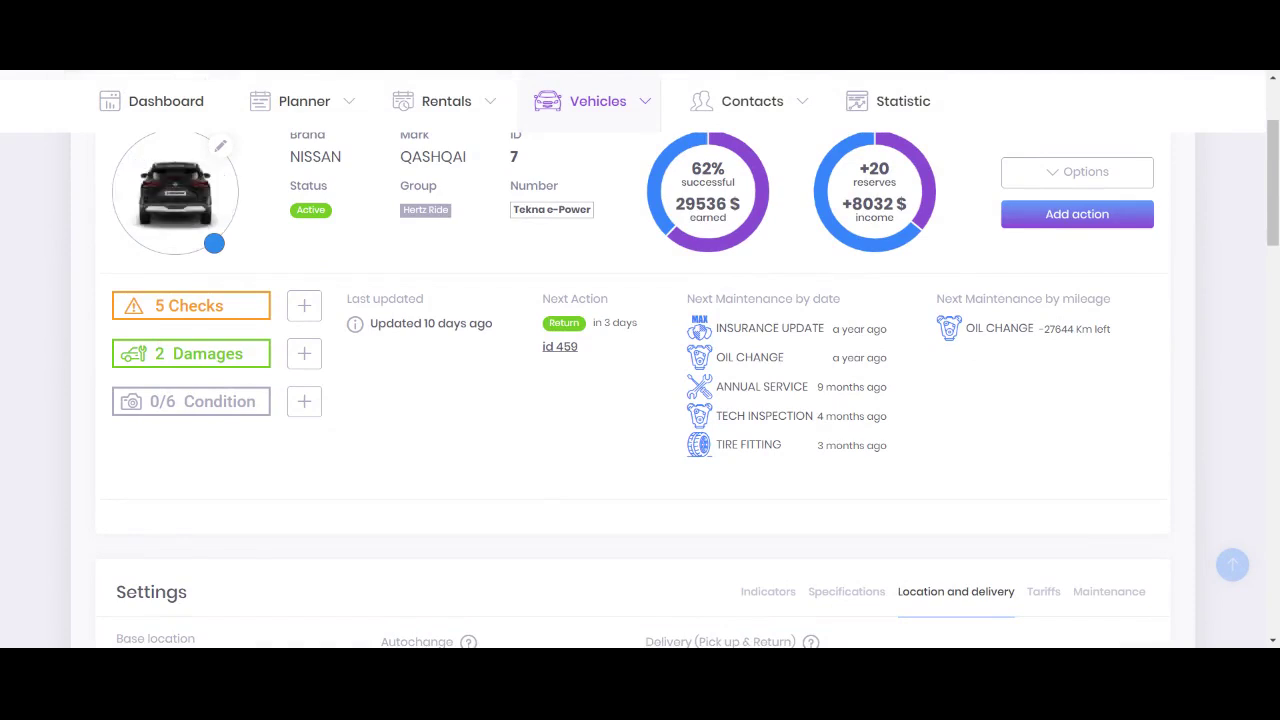
{"action": "scroll", "coordinate": [522, 443], "scroll_direction": "down", "scroll_amount": 2}
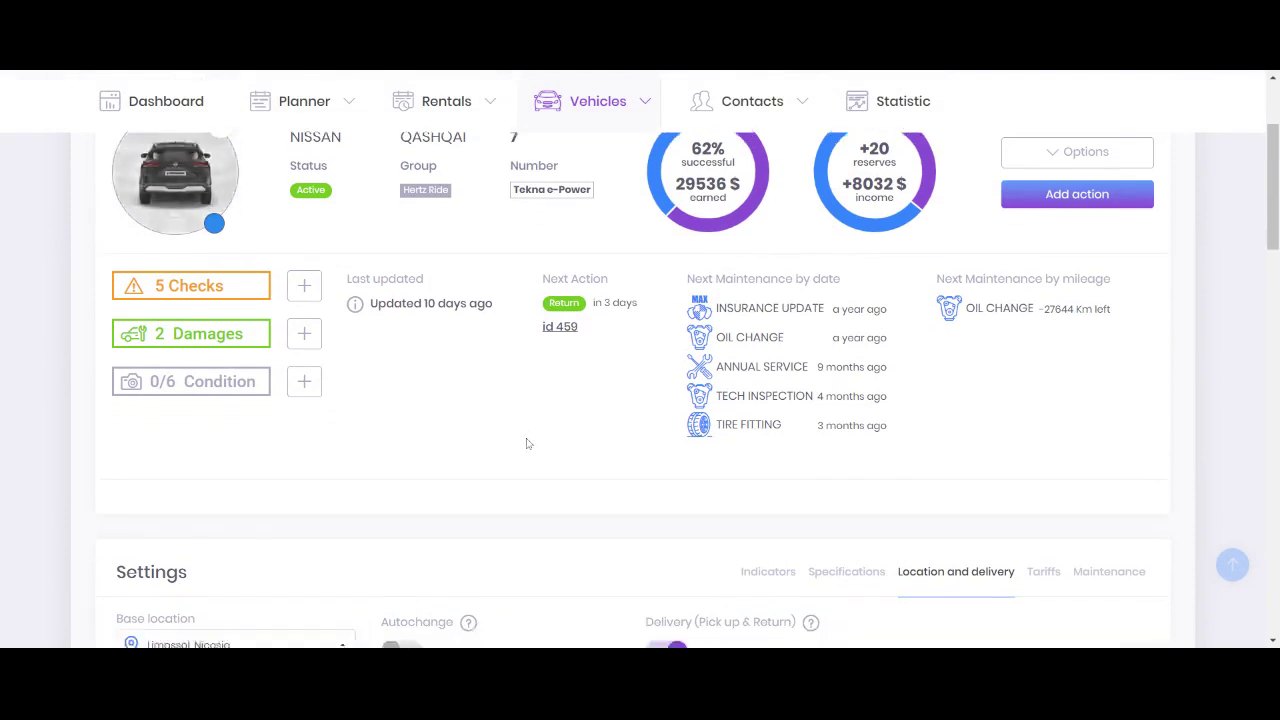
{"action": "left_click", "coordinate": [1043, 425]}
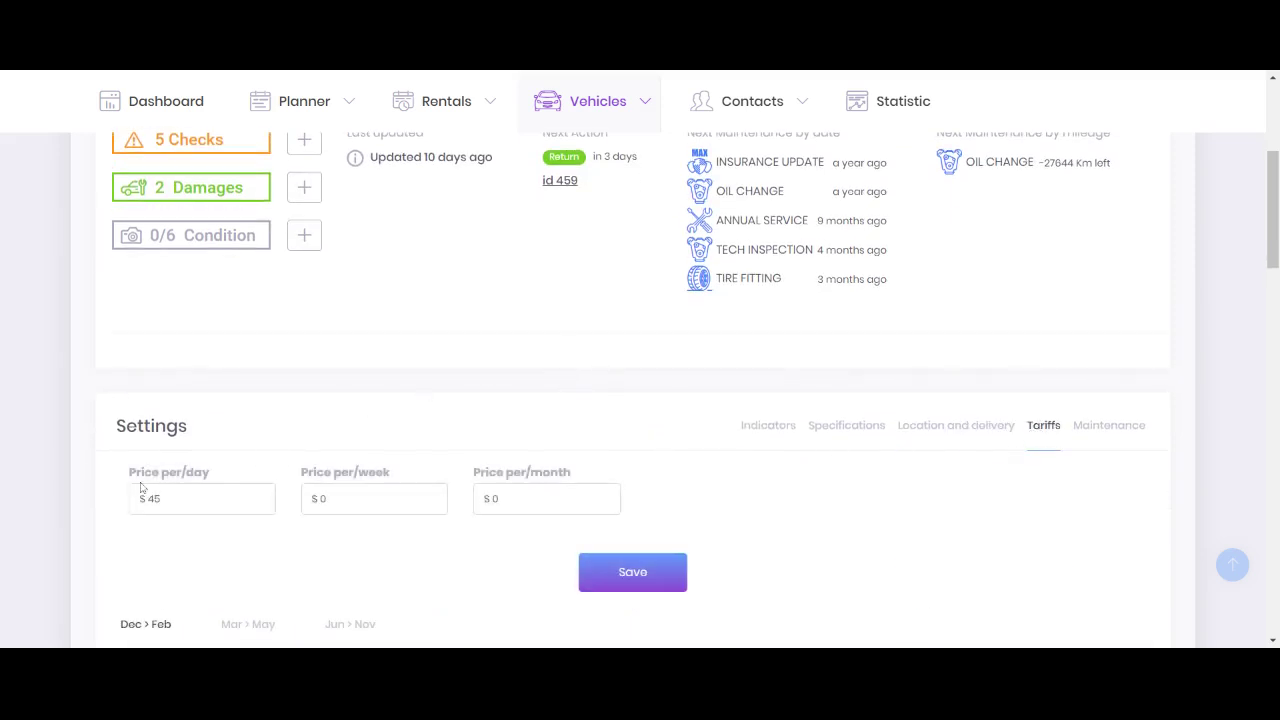
{"action": "left_click_drag", "start_coordinate": [129, 476], "coordinate": [596, 484]}
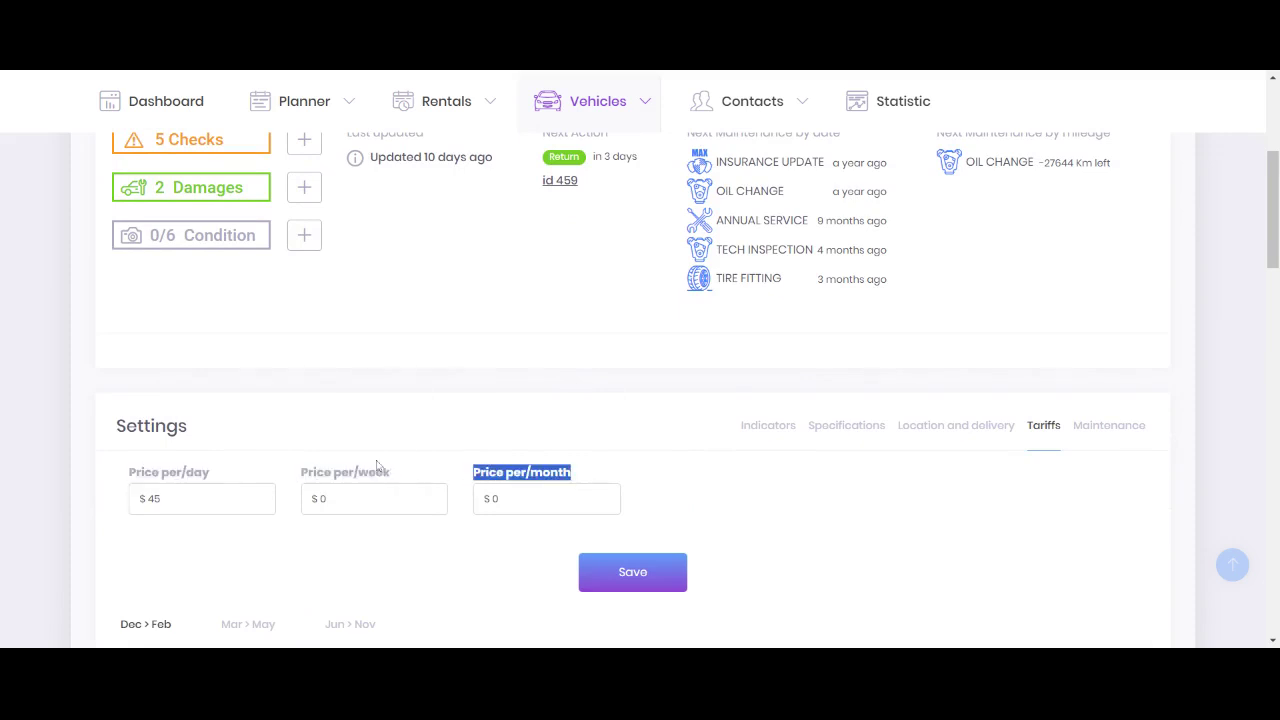
Set the Nissan Qashqai's price per day to $0 and save the tariff.
{"action": "triple_click", "coordinate": [150, 498]}
{"action": "type", "text": "0"}
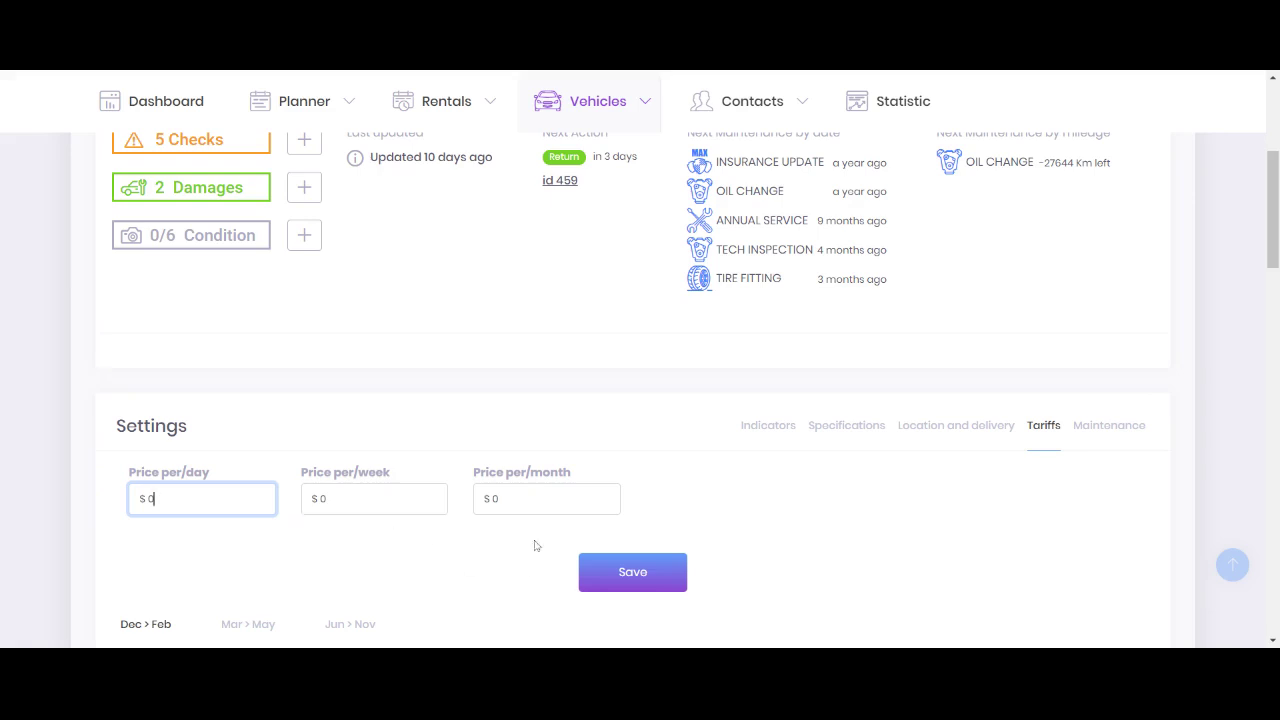
{"action": "left_click", "coordinate": [640, 571]}
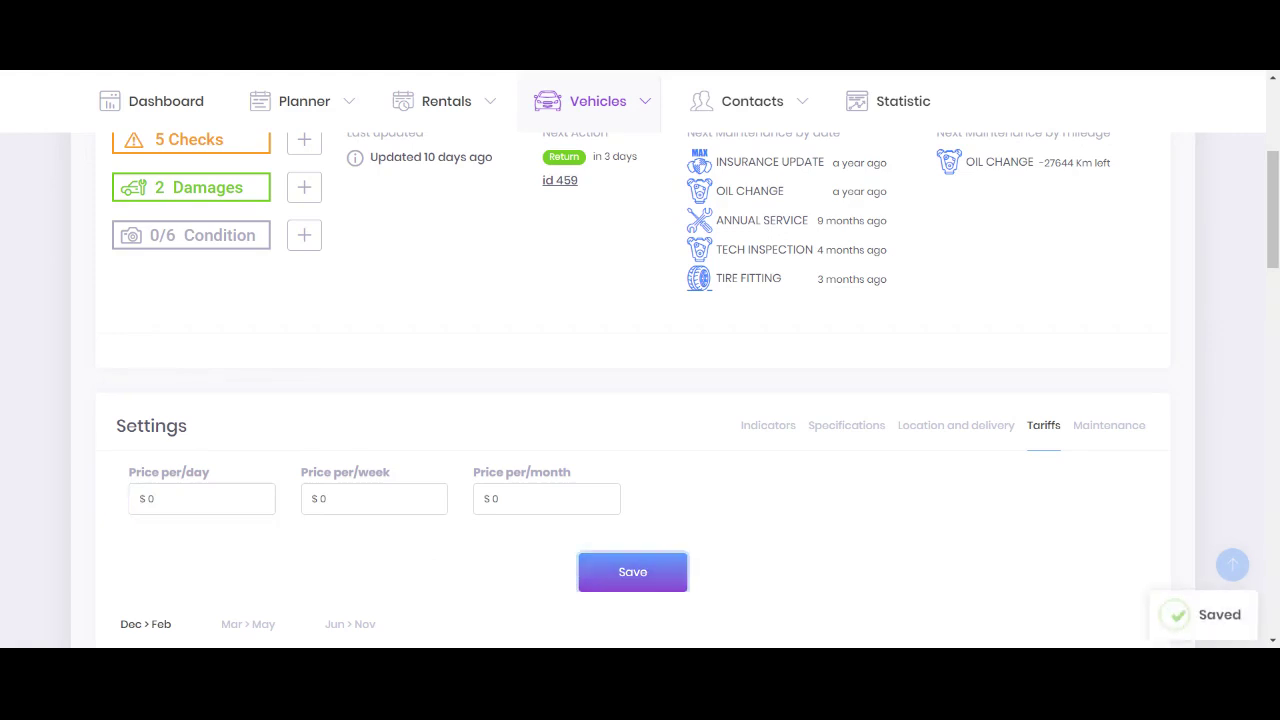
Set the Nissan Qashqai's price per day to $40 and save the tariff.
{"action": "left_click_drag", "start_coordinate": [132, 479], "coordinate": [280, 471]}
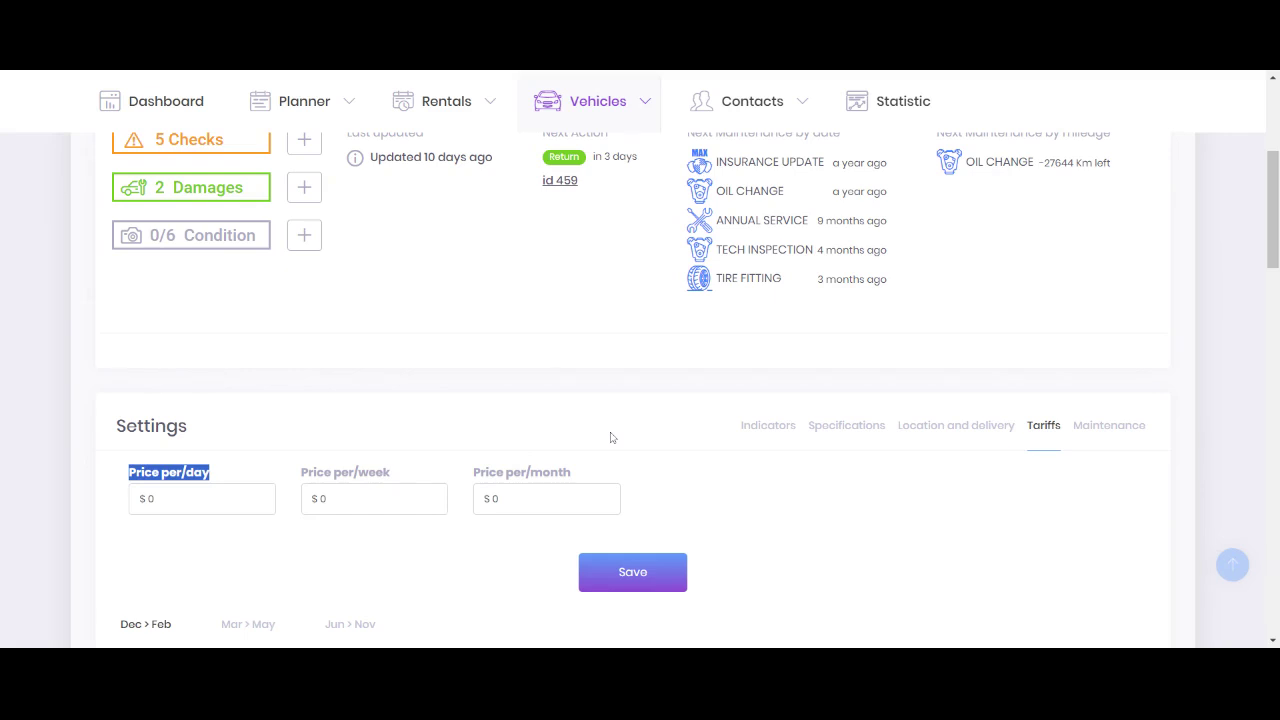
{"action": "left_click", "coordinate": [135, 500]}
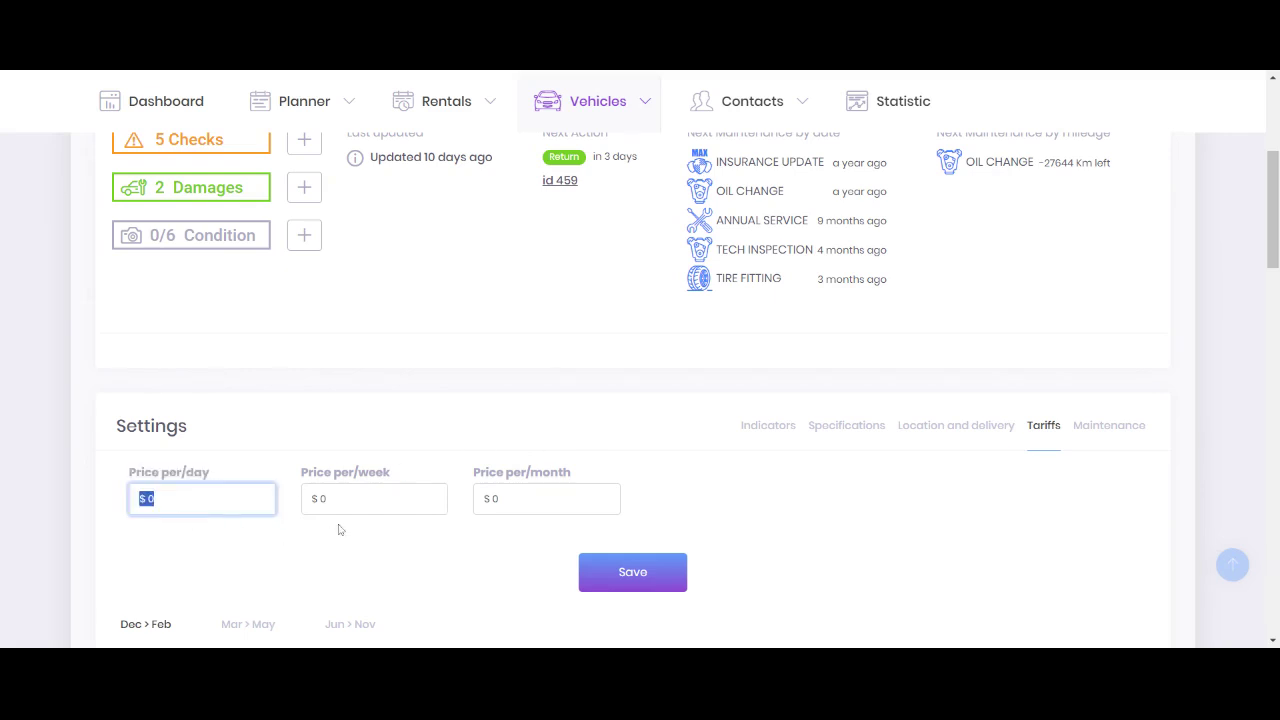
{"action": "left_click", "coordinate": [153, 498]}
{"action": "type", "text": "40"}
{"action": "left_click", "coordinate": [625, 576]}
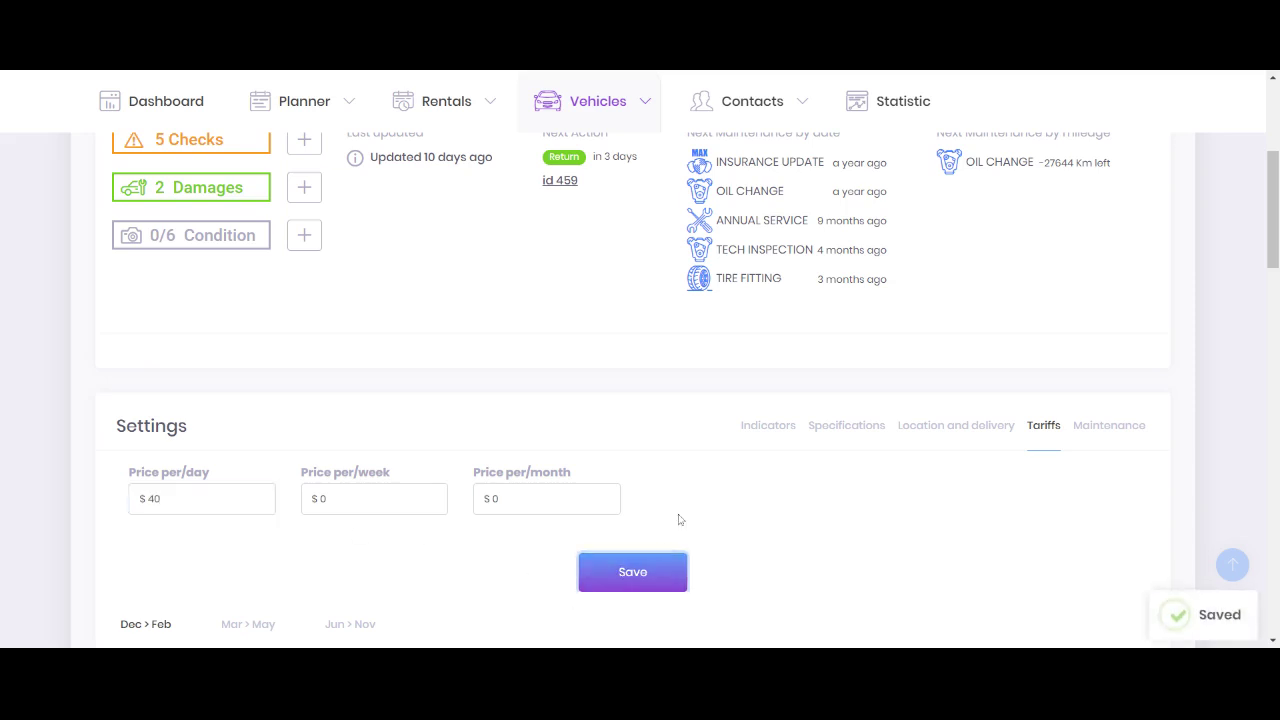
Open the planner's timeline and examine the vehicles' reservations at different date scales.
{"action": "scroll", "coordinate": [677, 534], "scroll_direction": "up", "scroll_amount": 3}
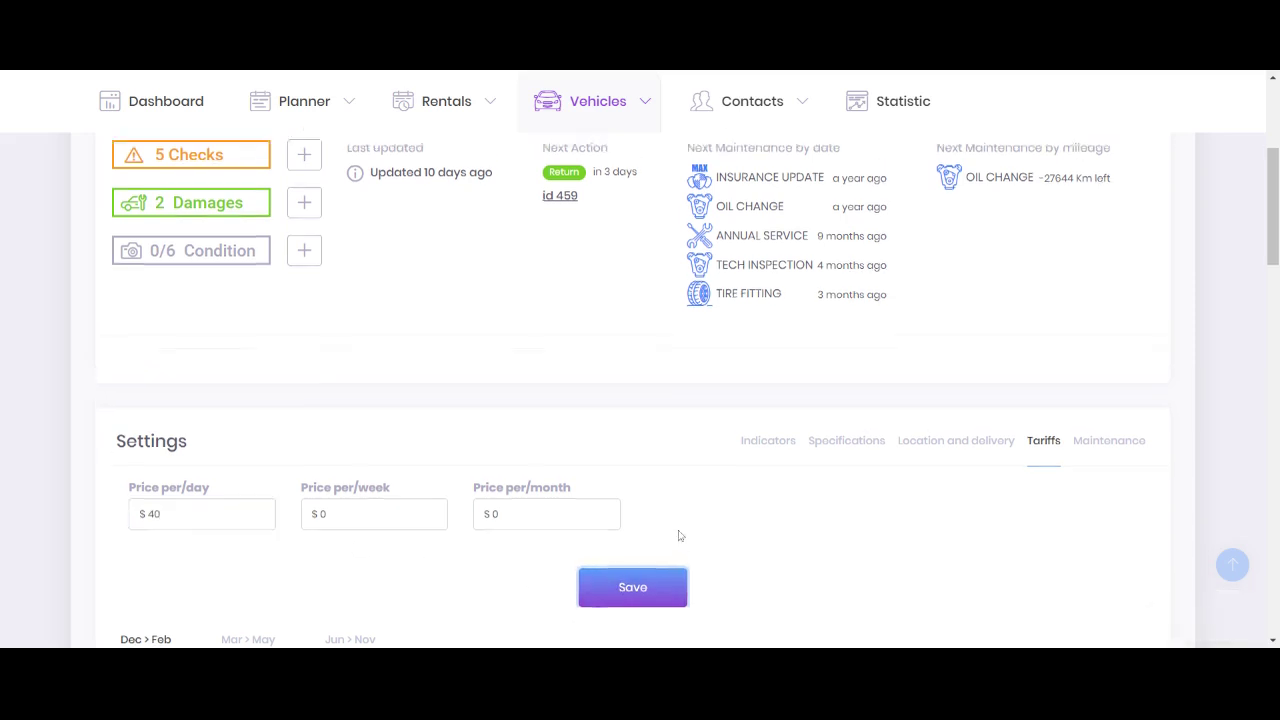
{"action": "left_click", "coordinate": [303, 184]}
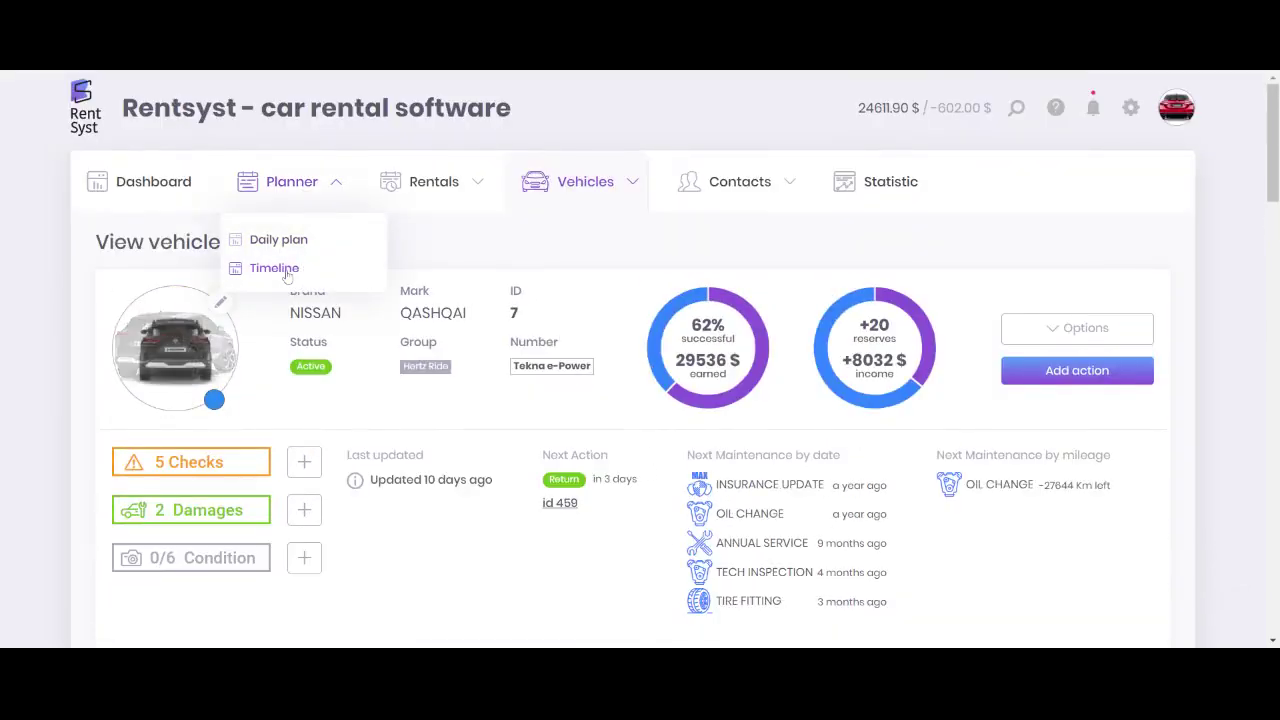
{"action": "left_click", "coordinate": [329, 273]}
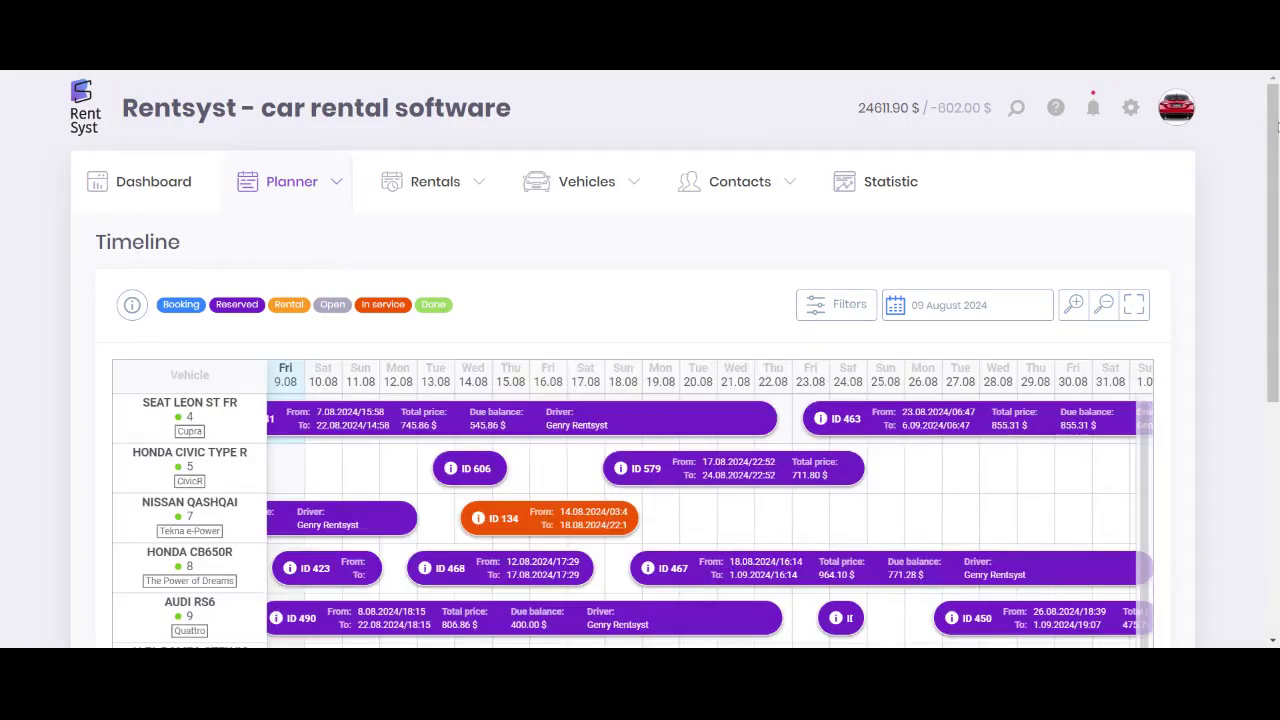
{"action": "left_click_drag", "start_coordinate": [1270, 130], "coordinate": [1240, 243]}
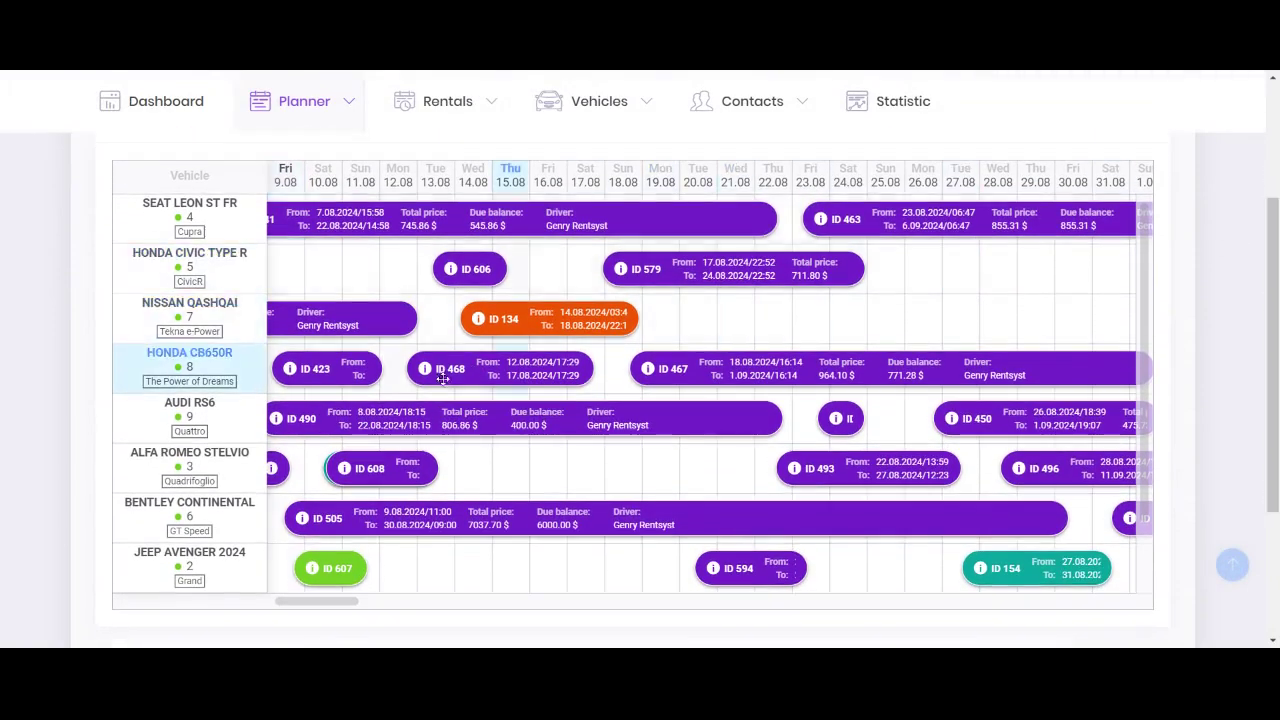
{"action": "scroll", "coordinate": [398, 380], "scroll_direction": "up", "scroll_amount": 2}
{"action": "scroll", "coordinate": [398, 380], "scroll_direction": "down", "scroll_amount": 3}
{"action": "scroll", "coordinate": [402, 390], "scroll_direction": "up", "scroll_amount": 3}
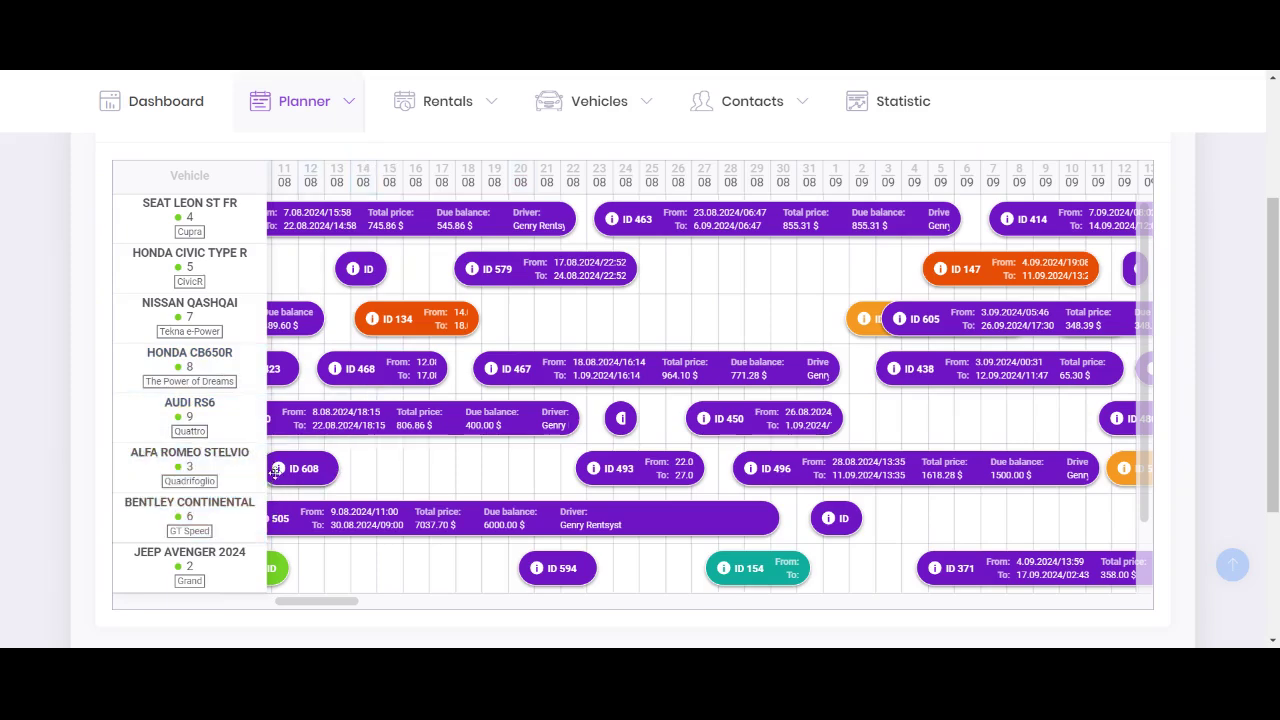
Start a new reservation for the Alfa Romeo Stelvio from the timeline and check its available dates in the August–September 2024 calendar.
{"action": "left_click", "coordinate": [520, 470]}
{"action": "left_click", "coordinate": [613, 479]}
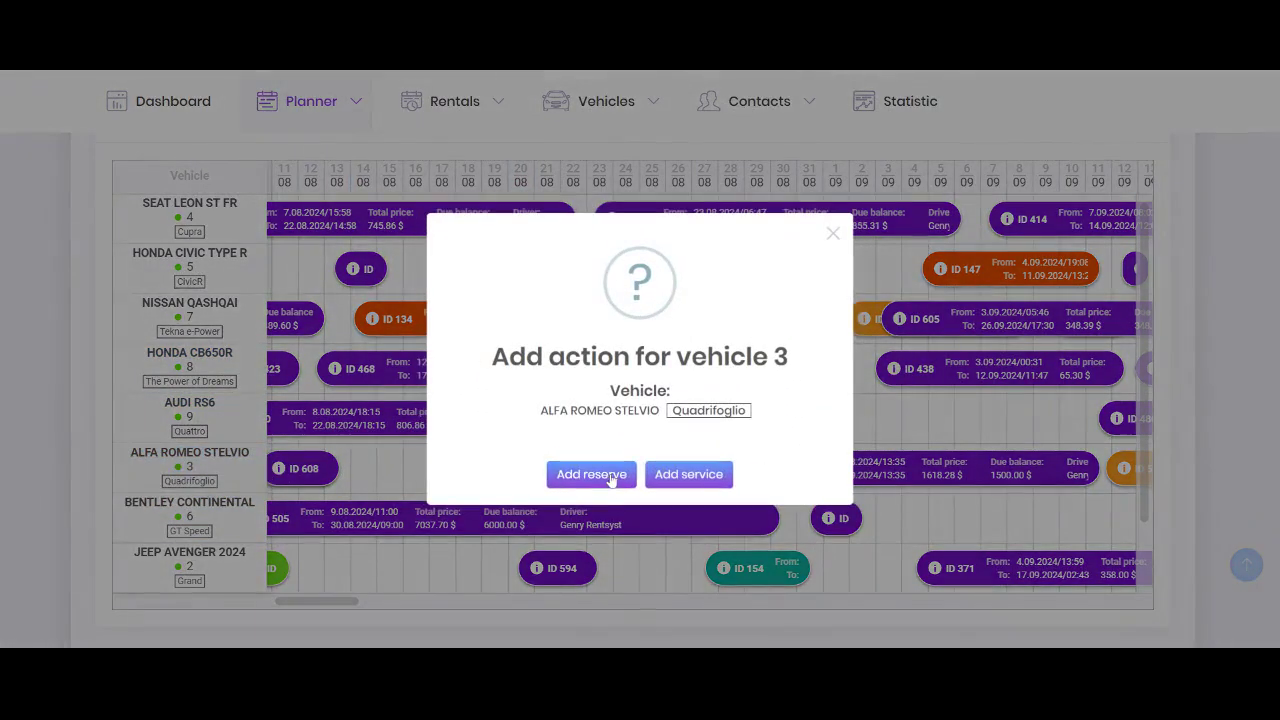
{"action": "left_click", "coordinate": [611, 478]}
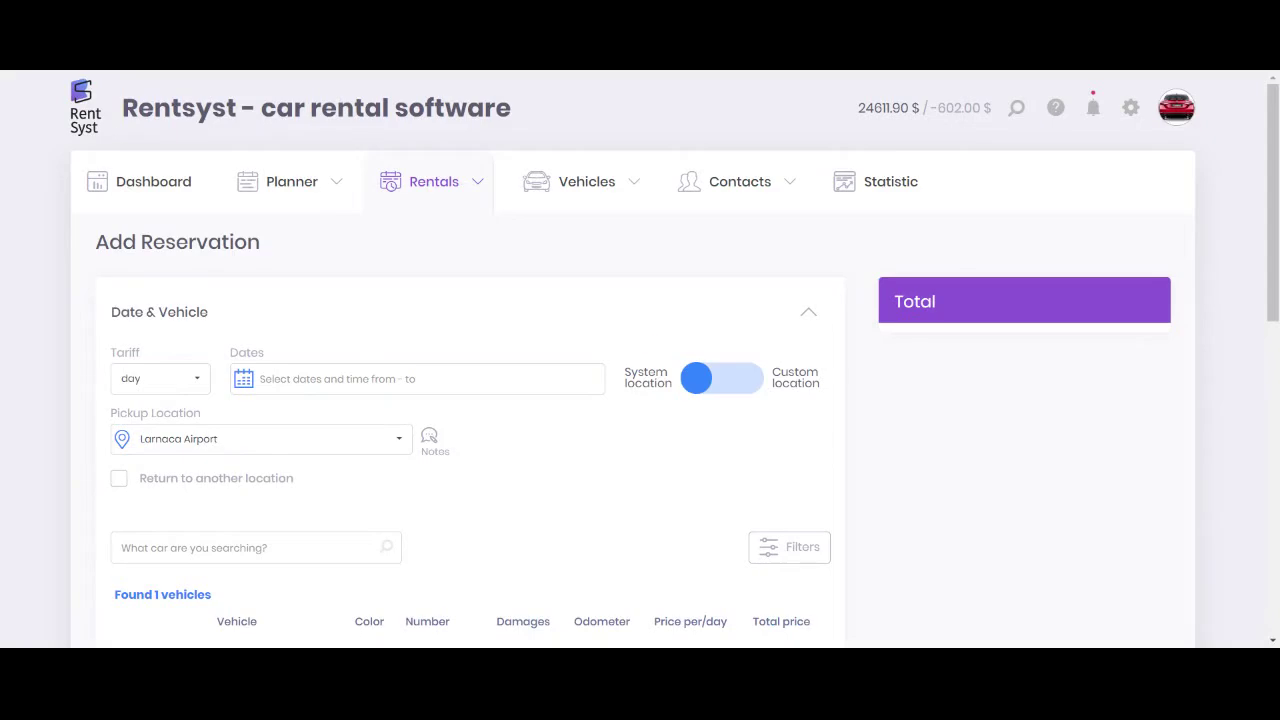
{"action": "left_click", "coordinate": [260, 379]}
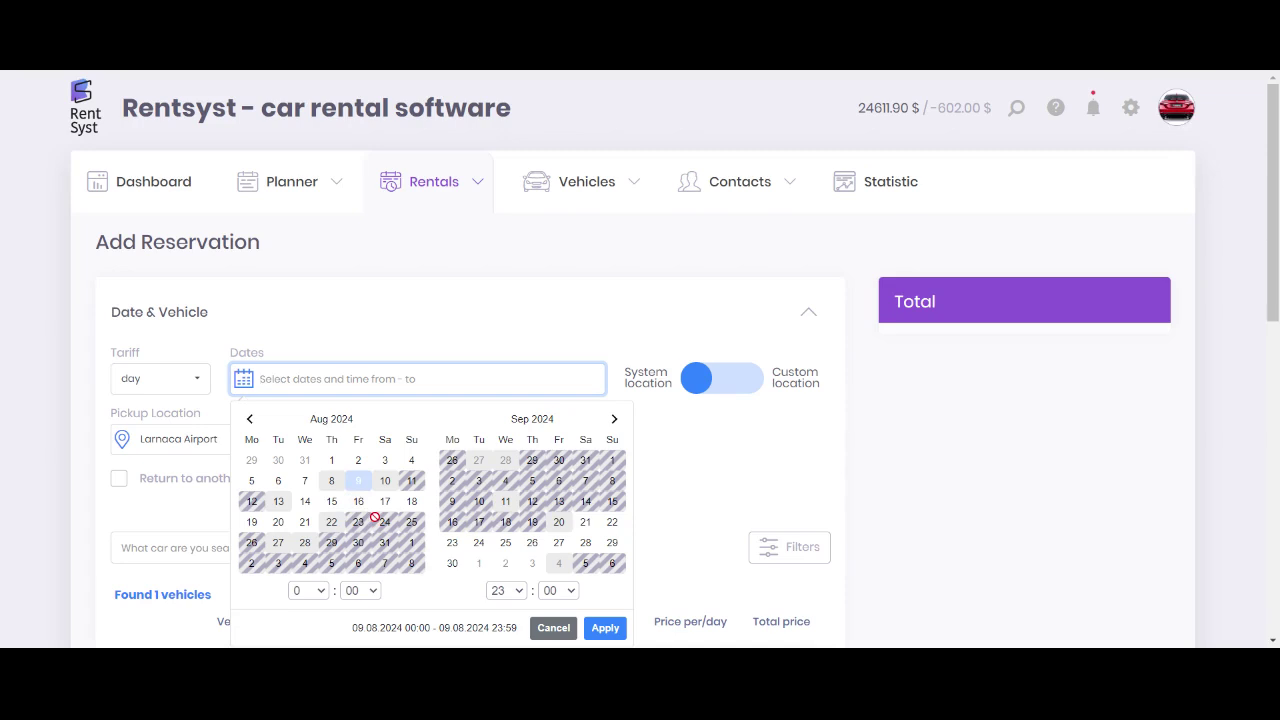
{"action": "left_click", "coordinate": [880, 424]}
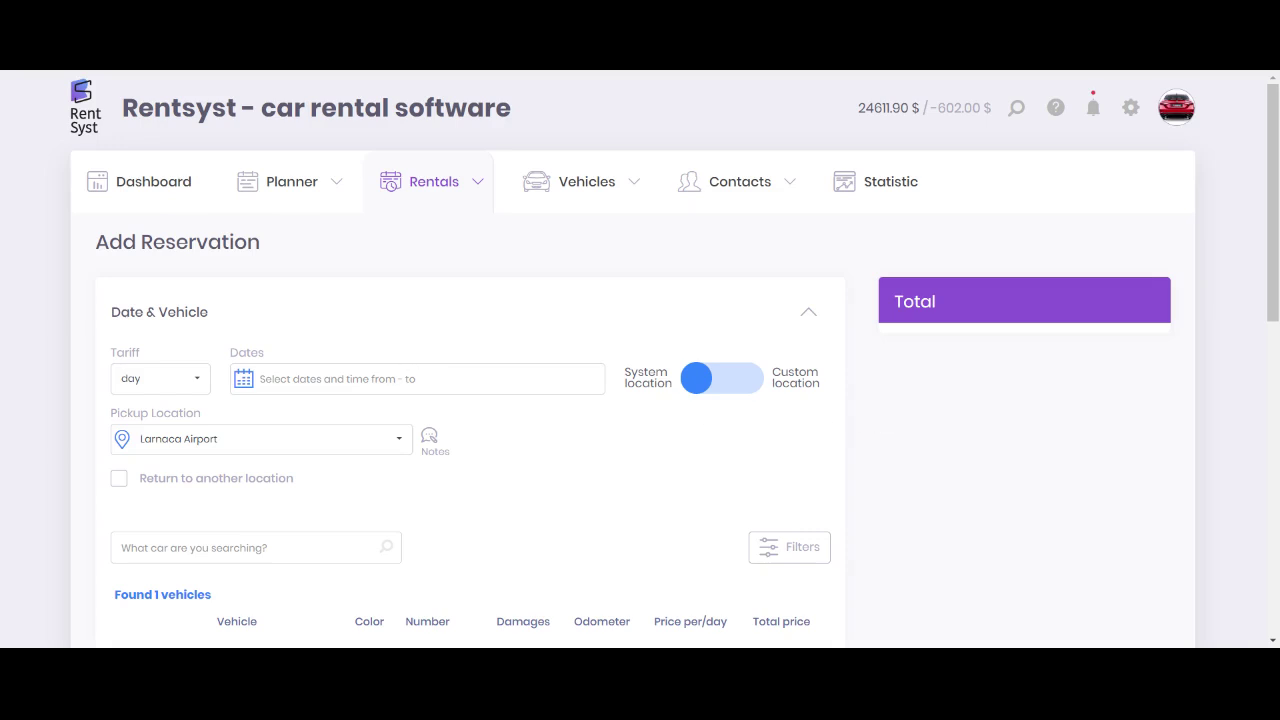
{"action": "left_click", "coordinate": [416, 380]}
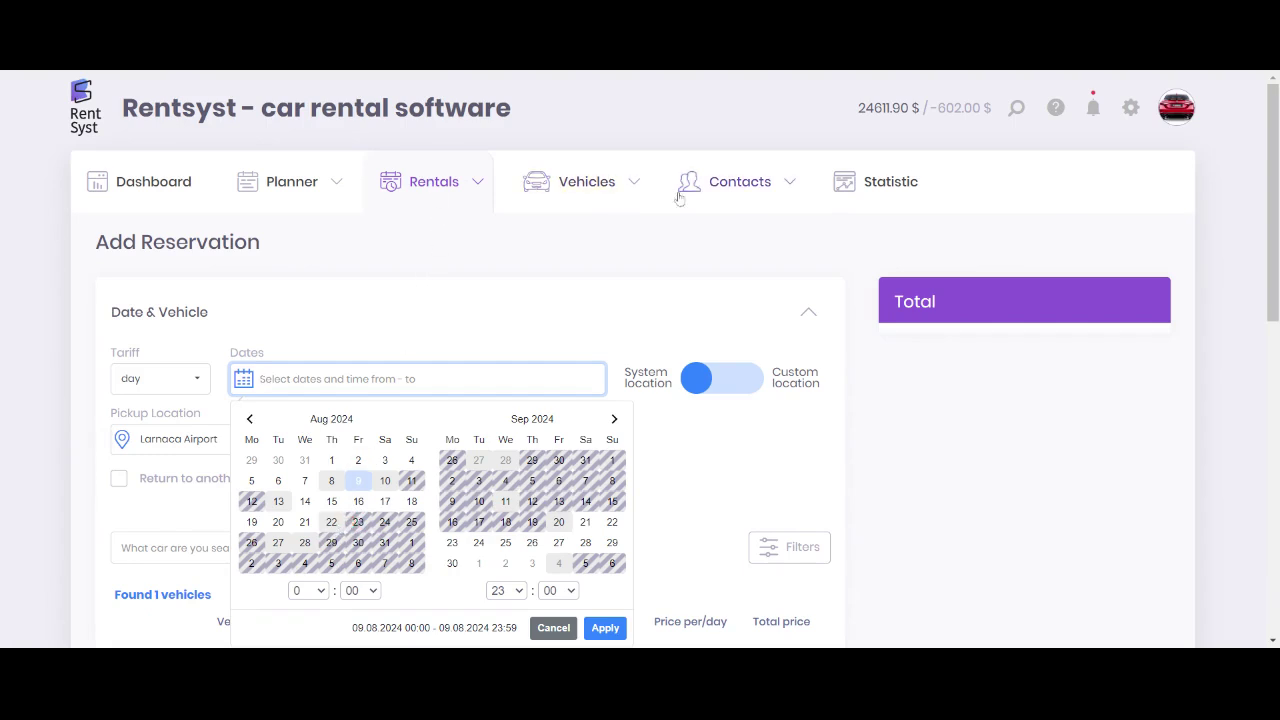
Open the vehicle maintenance services list and examine the scheduled periods of service orders 154 and 153.
{"action": "left_click", "coordinate": [560, 182]}
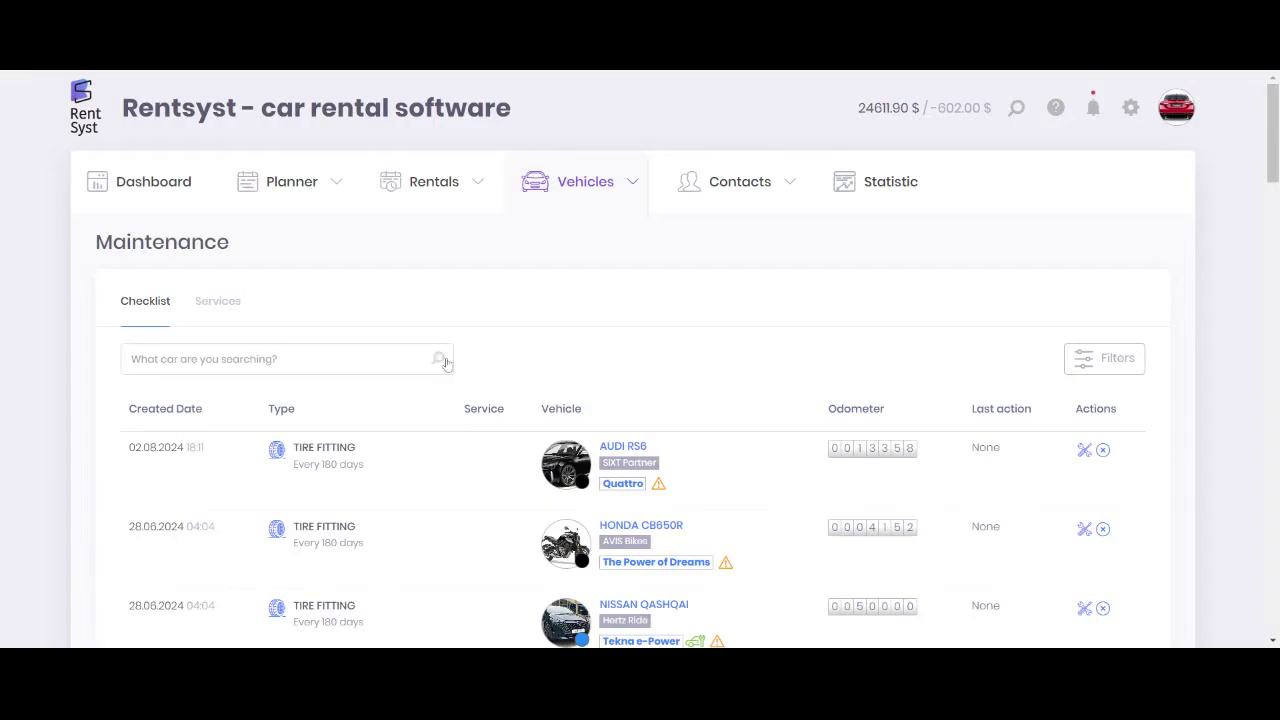
{"action": "left_click", "coordinate": [217, 303]}
{"action": "scroll", "coordinate": [422, 293], "scroll_direction": "down", "scroll_amount": 3}
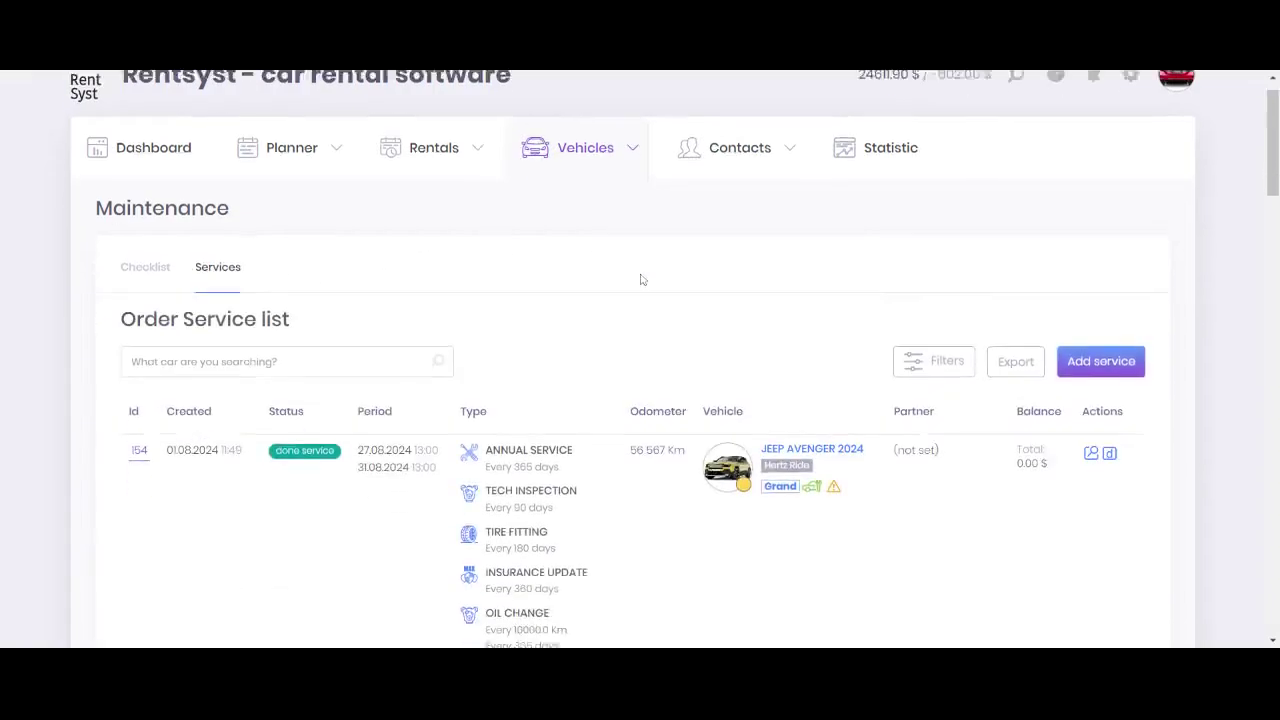
{"action": "left_click_drag", "start_coordinate": [358, 327], "coordinate": [420, 344]}
{"action": "scroll", "coordinate": [406, 442], "scroll_direction": "down", "scroll_amount": 1}
{"action": "scroll", "coordinate": [406, 442], "scroll_direction": "down", "scroll_amount": 1}
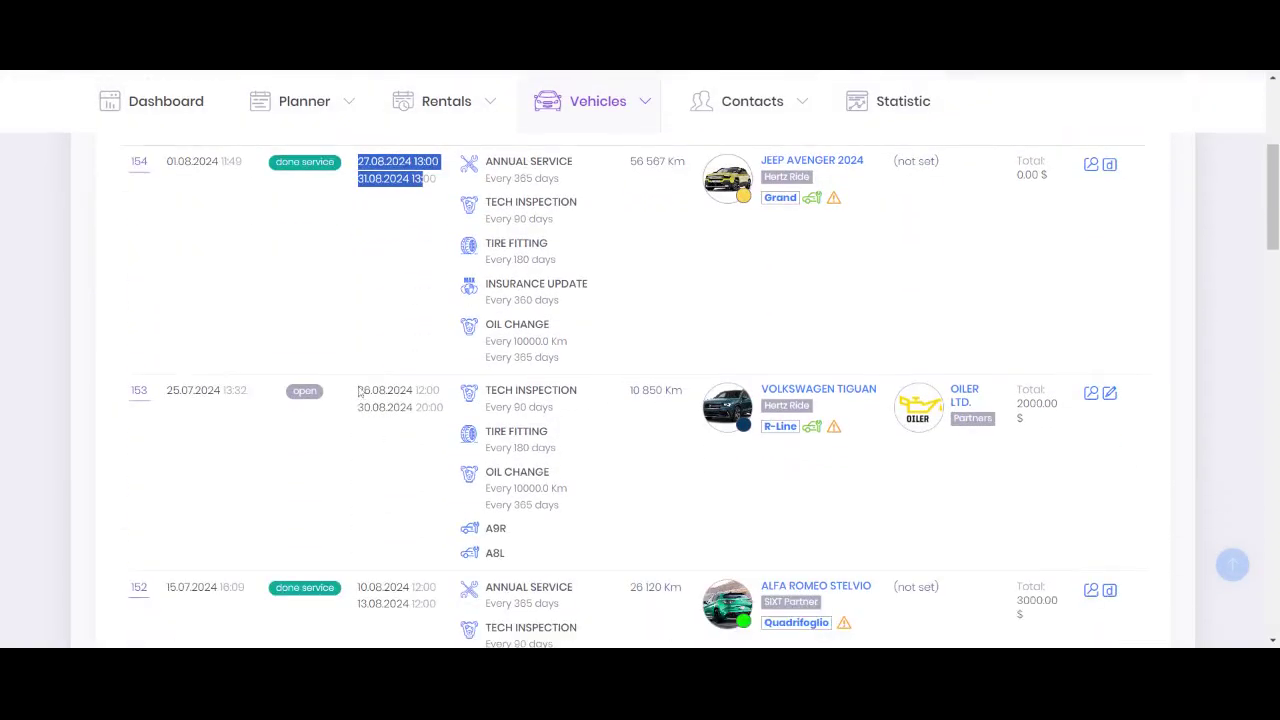
{"action": "left_click_drag", "start_coordinate": [358, 390], "coordinate": [385, 407]}
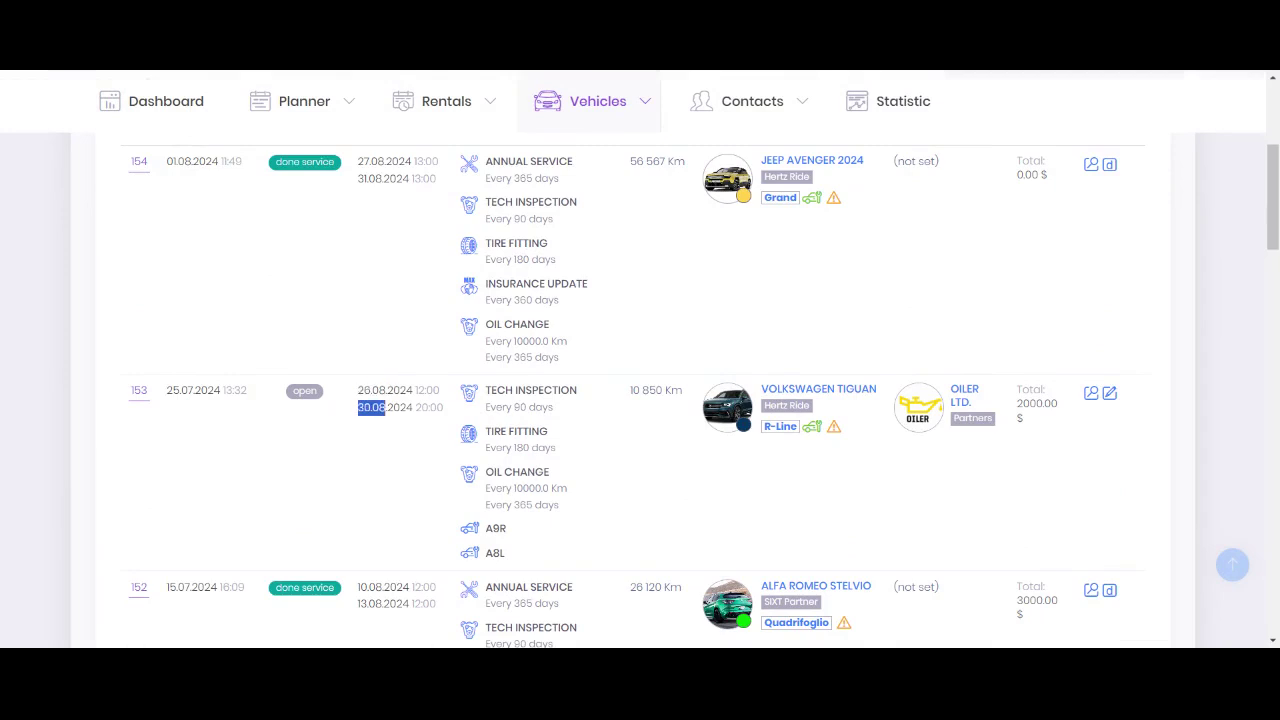
{"action": "left_click_drag", "start_coordinate": [358, 390], "coordinate": [385, 391]}
{"action": "scroll", "coordinate": [594, 483], "scroll_direction": "up", "scroll_amount": 3}
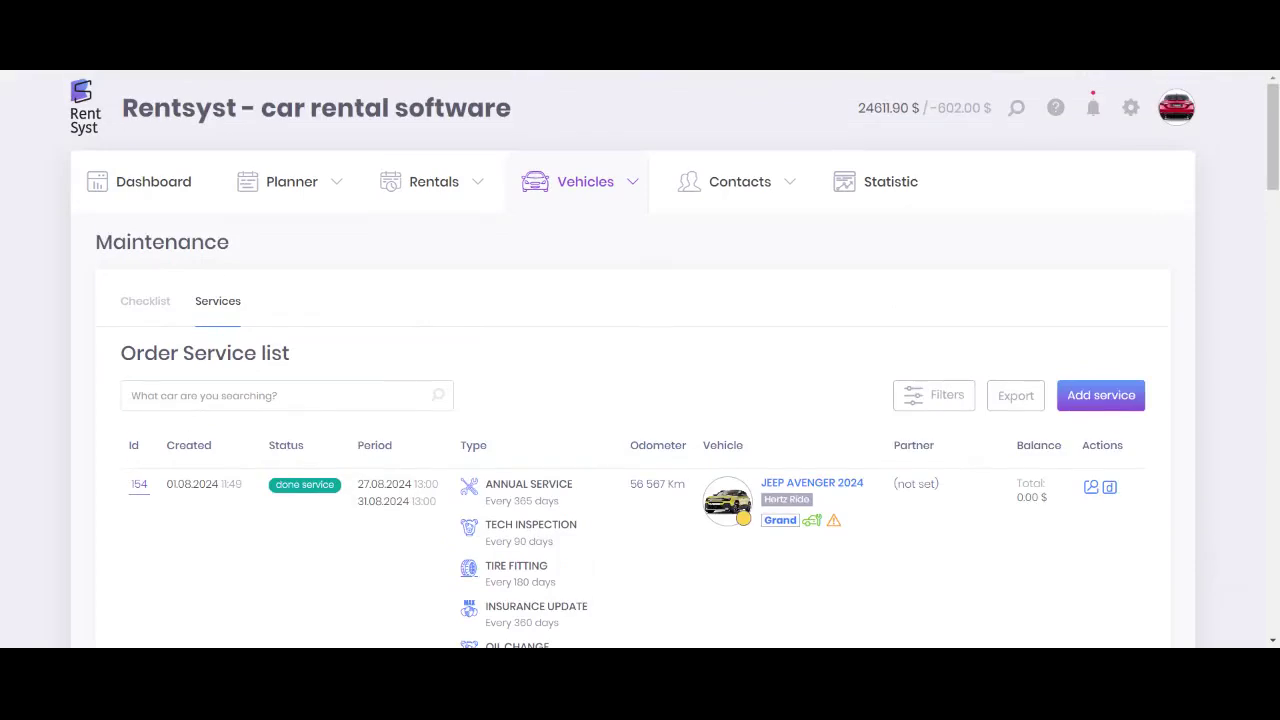
Open the dashboard with the revenue overview.
{"action": "left_click", "coordinate": [146, 195]}
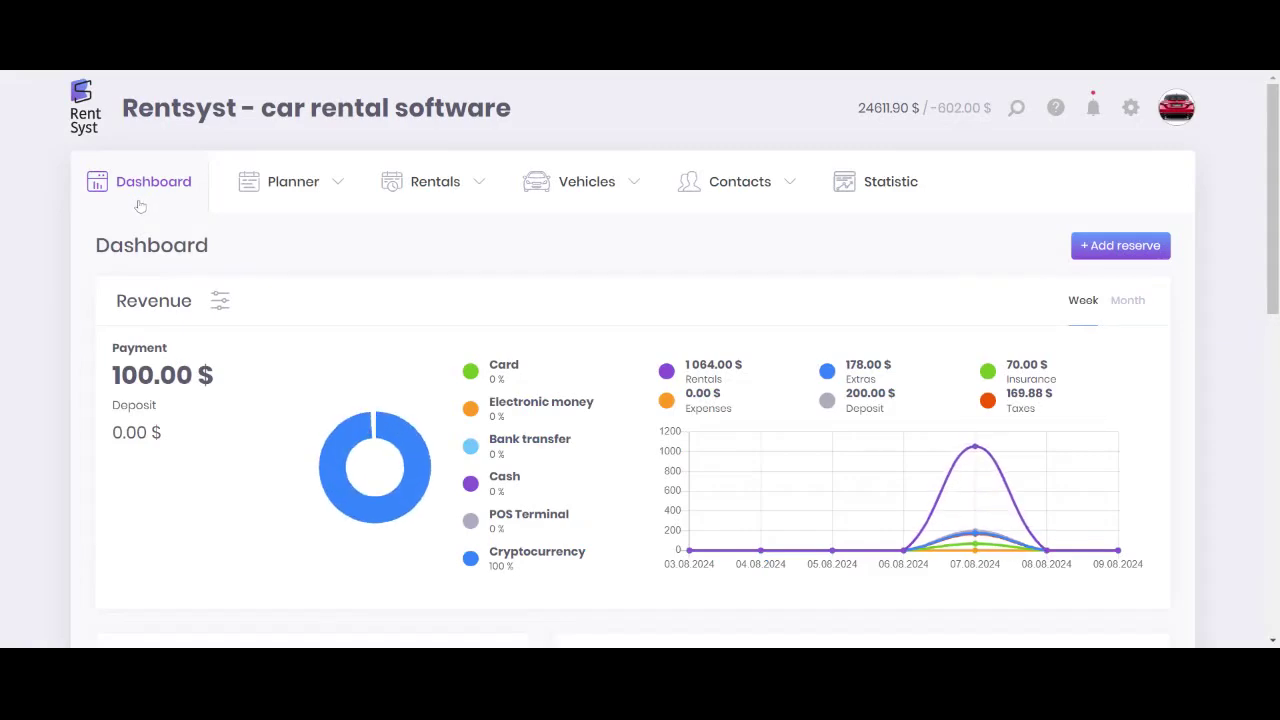